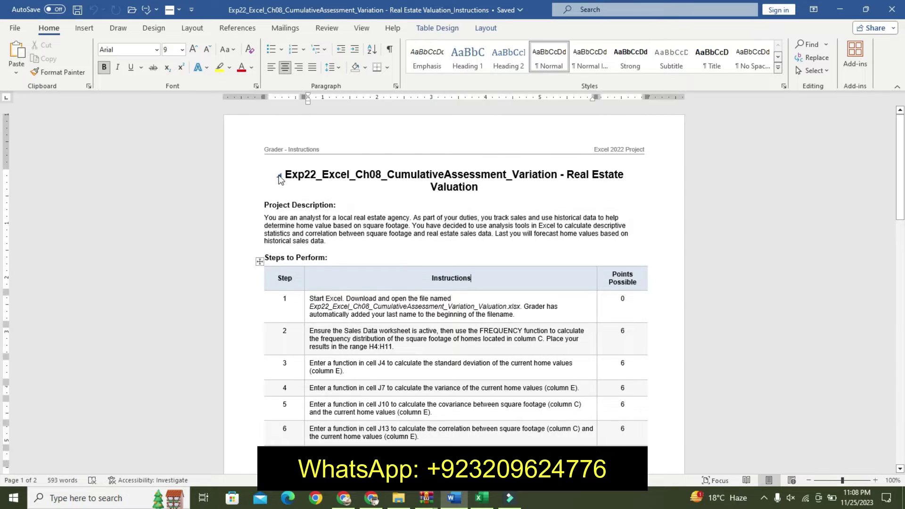
Highlight the document title yellow; grow Project Description twice, bold it and highlight it turquoise.
{"action": "left_click", "coordinate": [275, 177]}
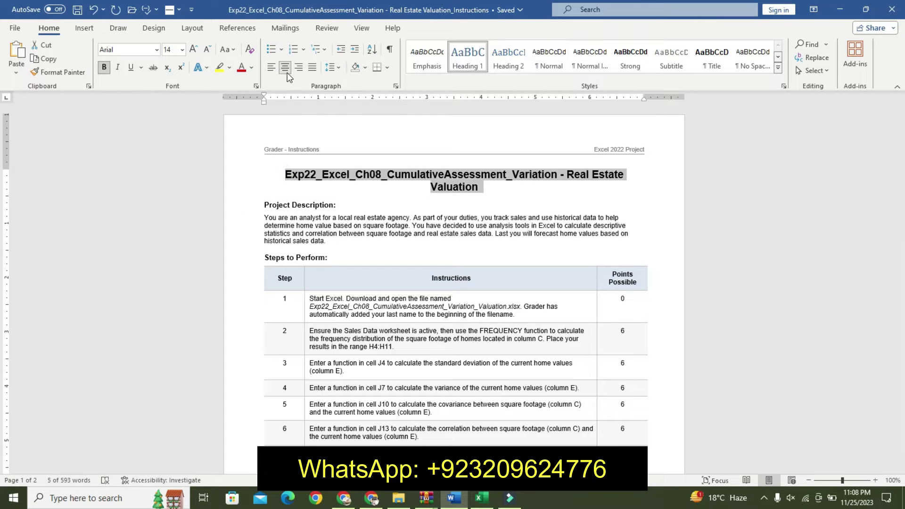
{"action": "left_click", "coordinate": [221, 68]}
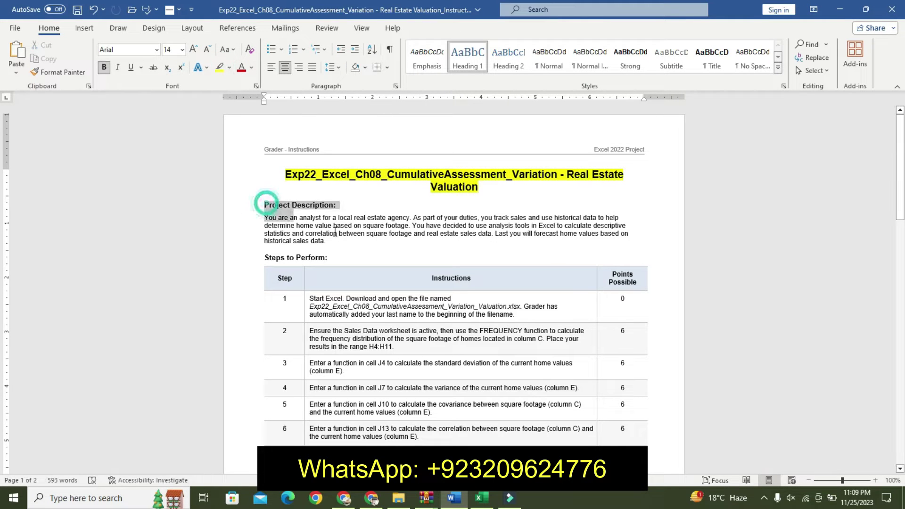
{"action": "left_click_drag", "start_coordinate": [262, 203], "coordinate": [326, 242]}
{"action": "left_click", "coordinate": [441, 205]}
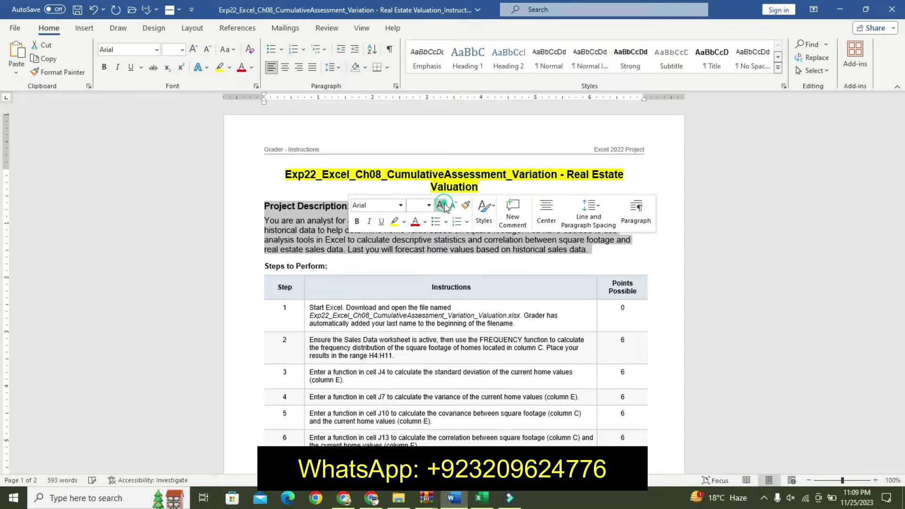
{"action": "left_click", "coordinate": [441, 205]}
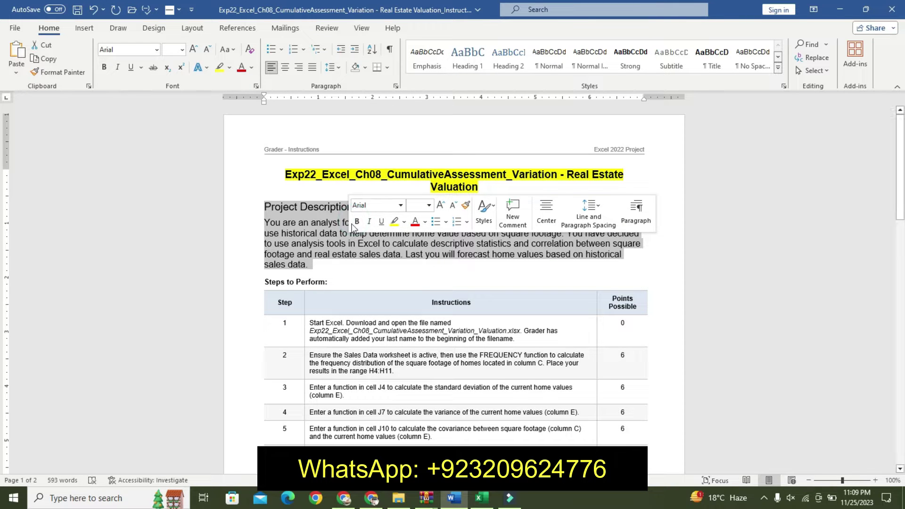
{"action": "left_click", "coordinate": [357, 223]}
{"action": "left_click", "coordinate": [404, 222]}
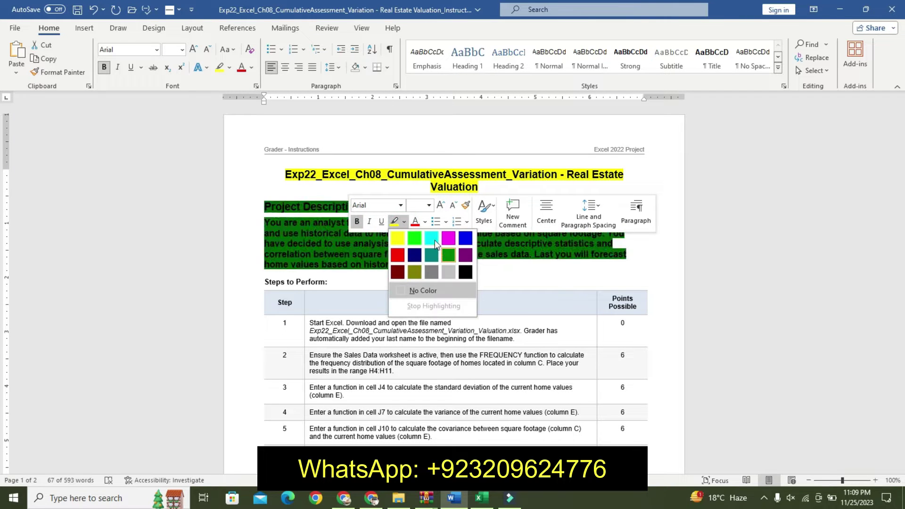
{"action": "left_click", "coordinate": [434, 240]}
{"action": "left_click", "coordinate": [297, 241]}
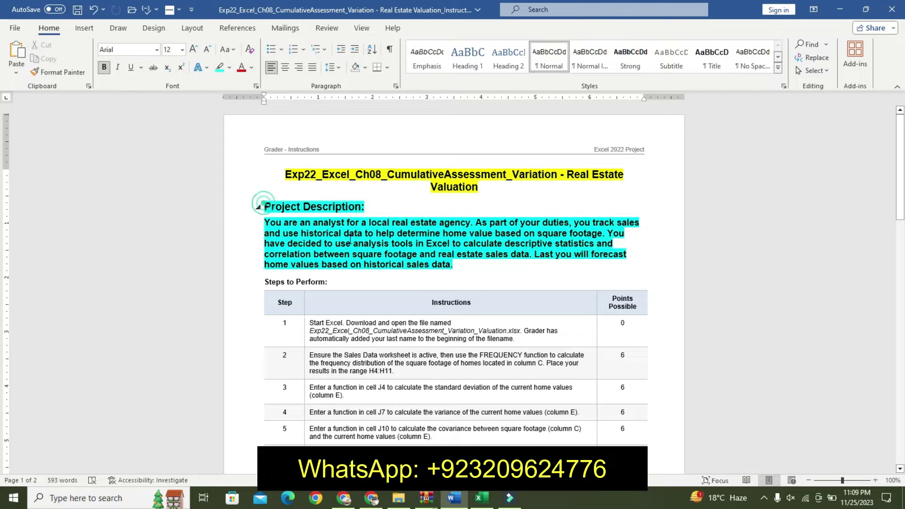
{"action": "left_click_drag", "start_coordinate": [260, 205], "coordinate": [452, 267]}
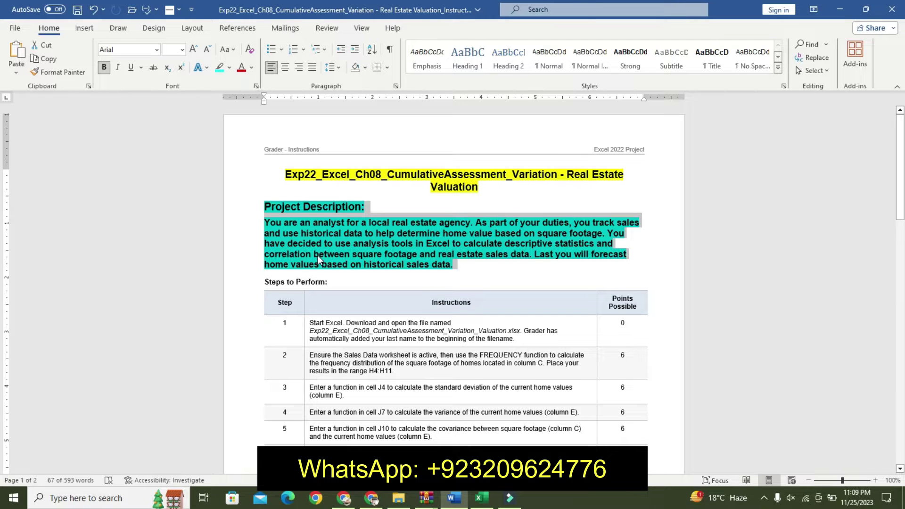
{"action": "left_click", "coordinate": [481, 497]}
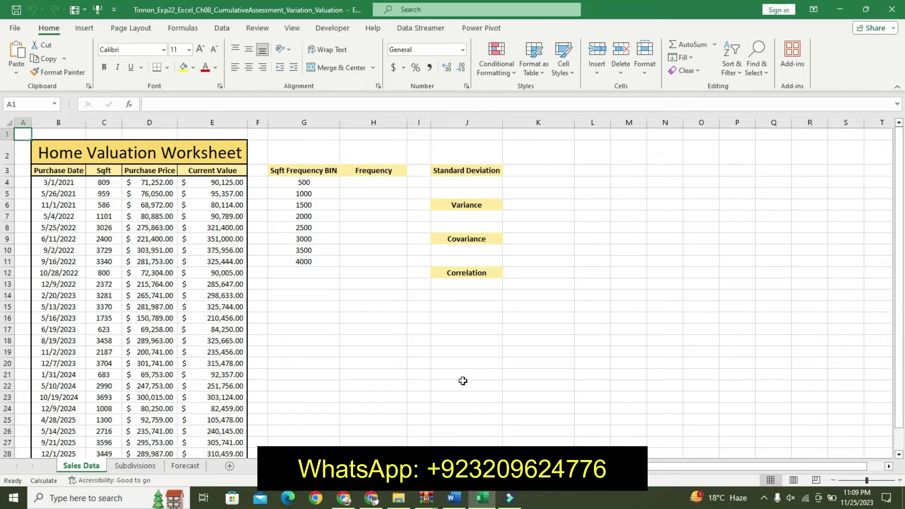
{"action": "left_click", "coordinate": [365, 350]}
{"action": "left_click", "coordinate": [198, 329]}
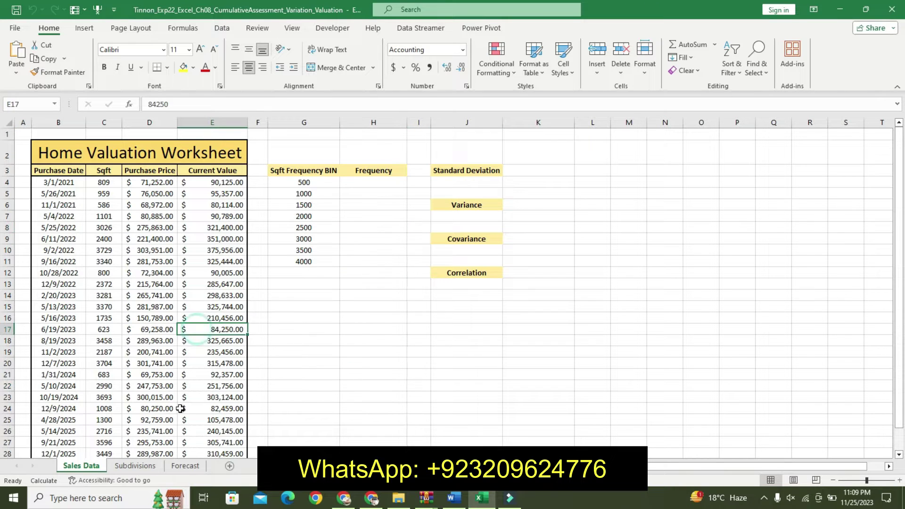
{"action": "left_click", "coordinate": [148, 466]}
{"action": "left_click", "coordinate": [185, 465]}
{"action": "left_click", "coordinate": [137, 466]}
{"action": "left_click", "coordinate": [81, 466]}
{"action": "left_click", "coordinate": [146, 467]}
{"action": "left_click", "coordinate": [185, 466]}
{"action": "left_click", "coordinate": [81, 465]}
{"action": "left_click", "coordinate": [136, 466]}
{"action": "left_click", "coordinate": [454, 497]}
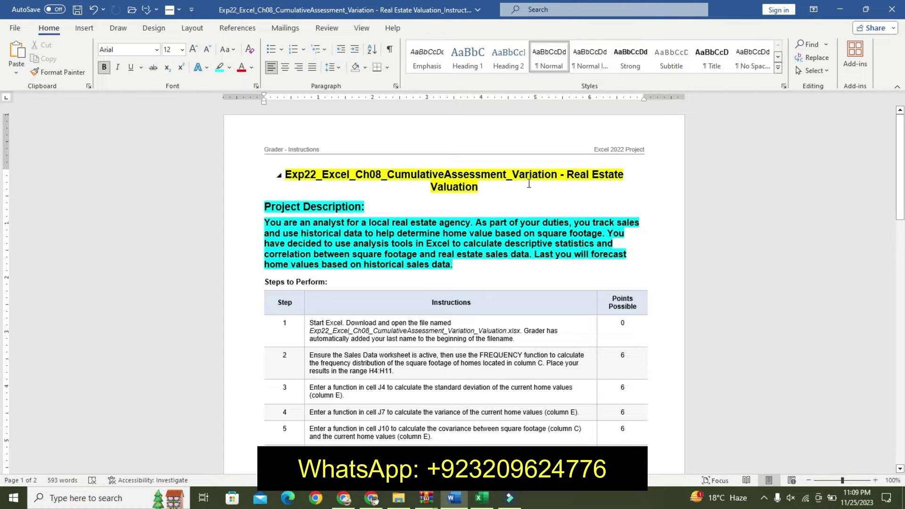
Undo the earlier Project Description formatting so the paragraph is plain again.
{"action": "mouse_move", "coordinate": [313, 207]}
{"action": "left_click_drag", "start_coordinate": [283, 223], "coordinate": [631, 254]}
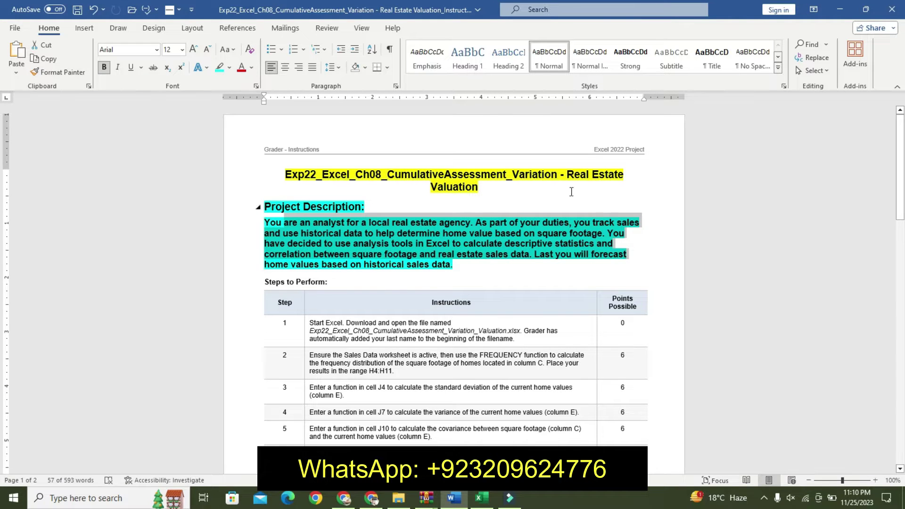
{"action": "left_click", "coordinate": [383, 282]}
{"action": "left_click_drag", "start_coordinate": [266, 223], "coordinate": [537, 263]}
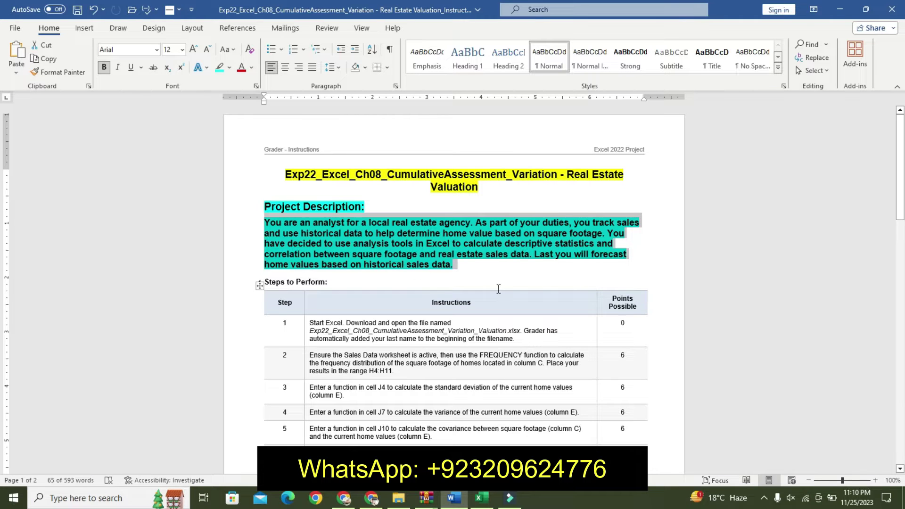
{"action": "left_click", "coordinate": [480, 497]}
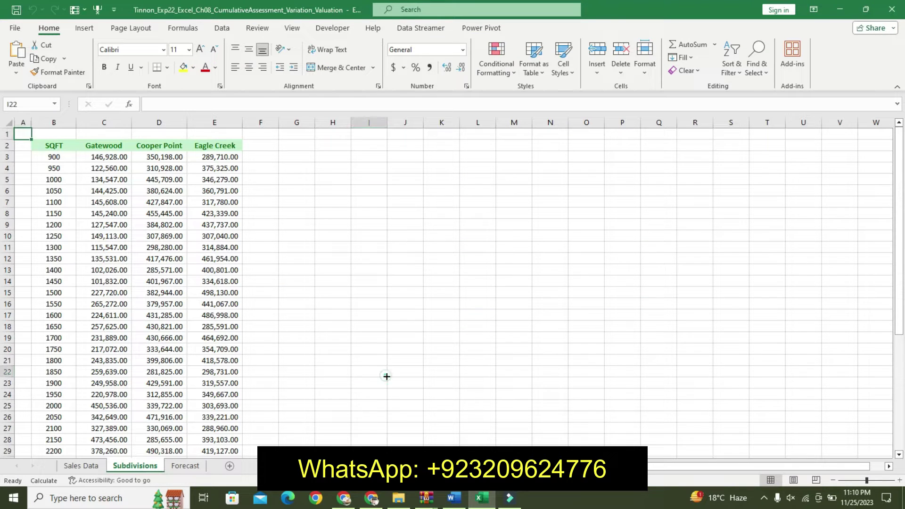
{"action": "left_click", "coordinate": [453, 497]}
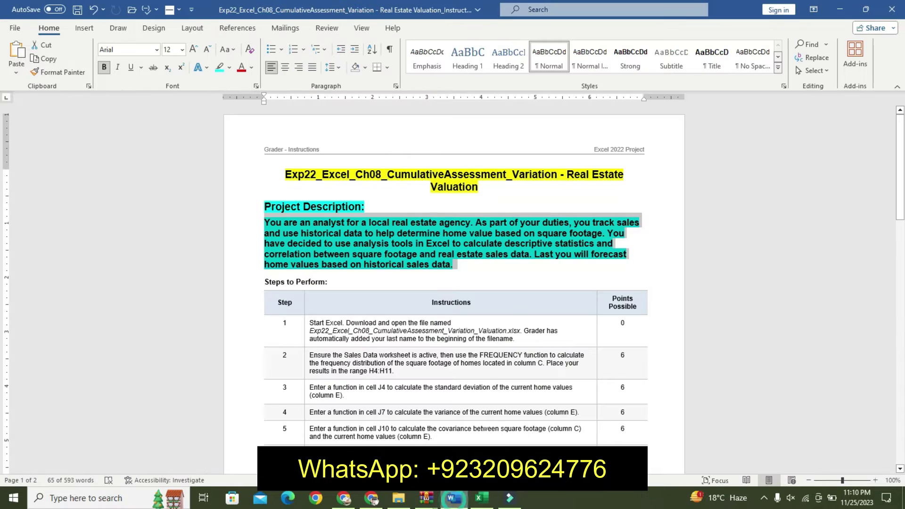
{"action": "key", "text": "ctrl+z"}
{"action": "key", "text": "ctrl+z"}
{"action": "key", "text": "ctrl+z"}
{"action": "key", "text": "ctrl+z"}
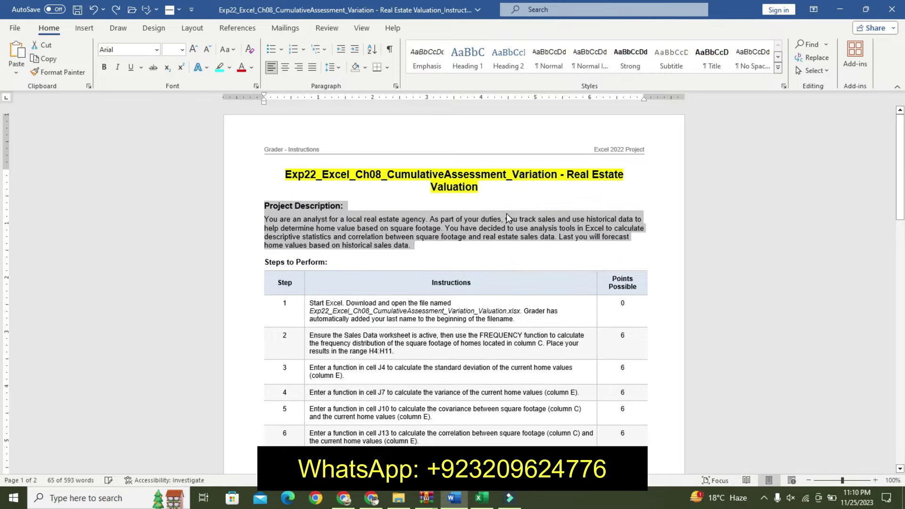
{"action": "key", "text": "ctrl+z"}
{"action": "key", "text": "ctrl+z"}
{"action": "left_click_drag", "start_coordinate": [900, 186], "coordinate": [900, 229]}
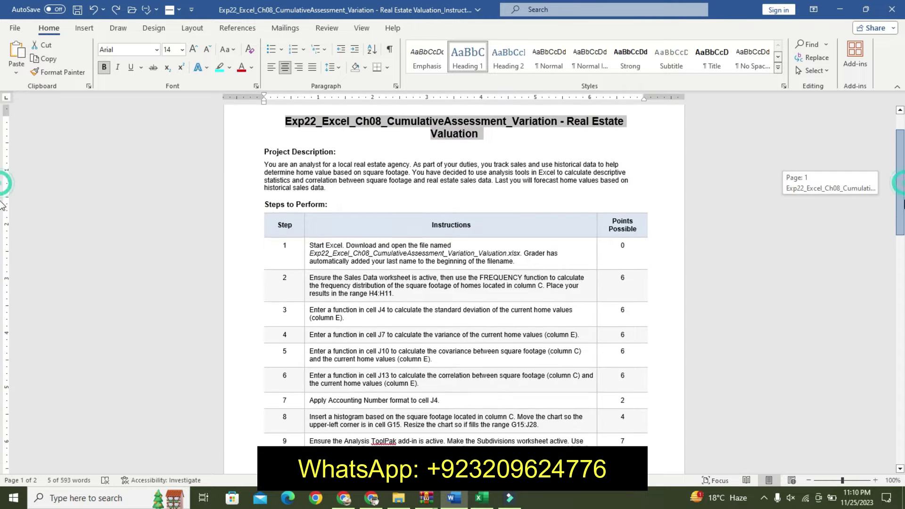
{"action": "mouse_move", "coordinate": [304, 146]}
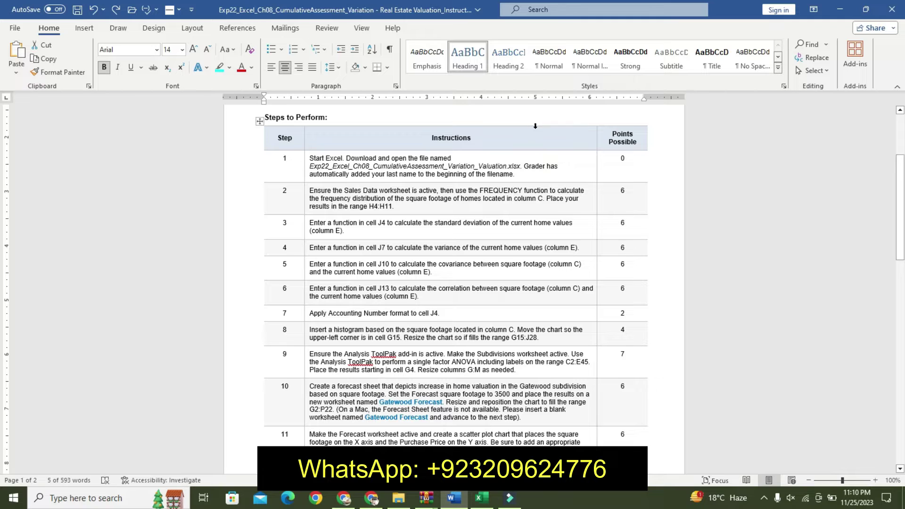
Highlight Step 1 cyan and make its filename bold, 11 pt and yellow-highlighted.
{"action": "left_click", "coordinate": [307, 172]}
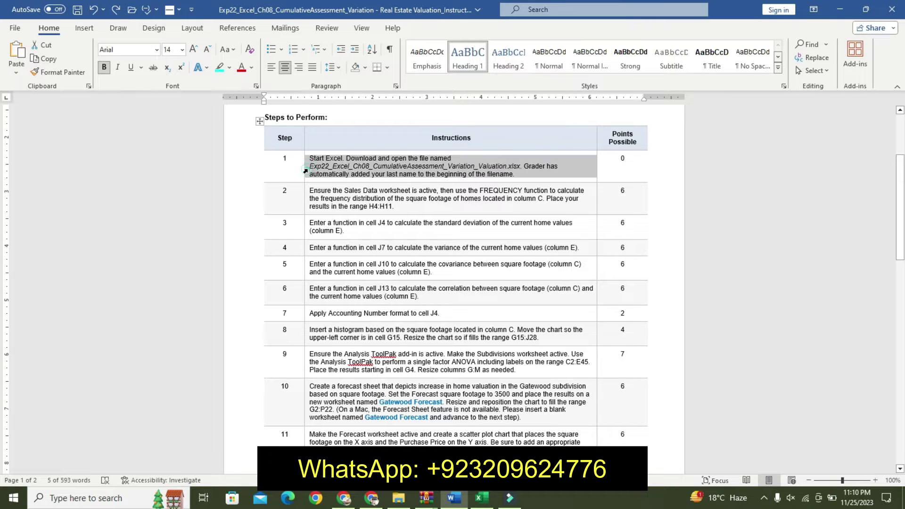
{"action": "left_click", "coordinate": [353, 150]}
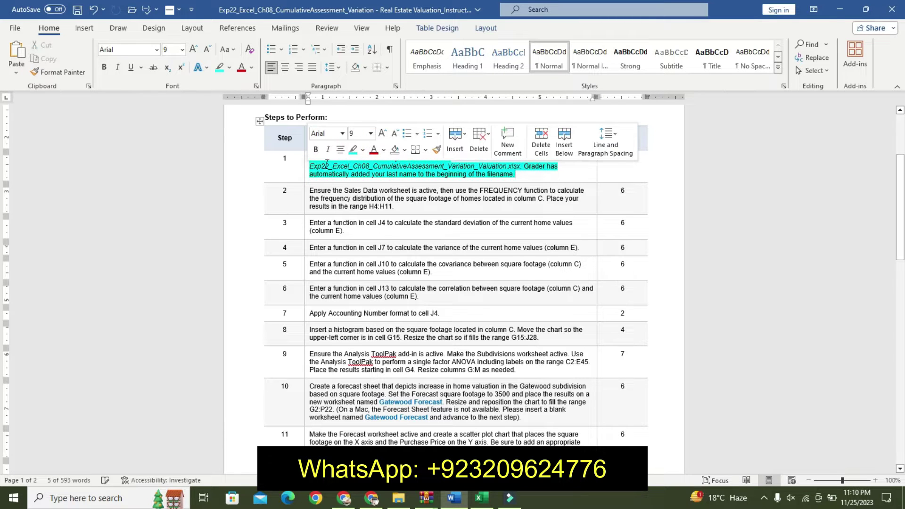
{"action": "mouse_move", "coordinate": [311, 163]}
{"action": "left_mouse_down"}
{"action": "mouse_move", "coordinate": [547, 169]}
{"action": "mouse_move", "coordinate": [520, 166]}
{"action": "left_mouse_up"}
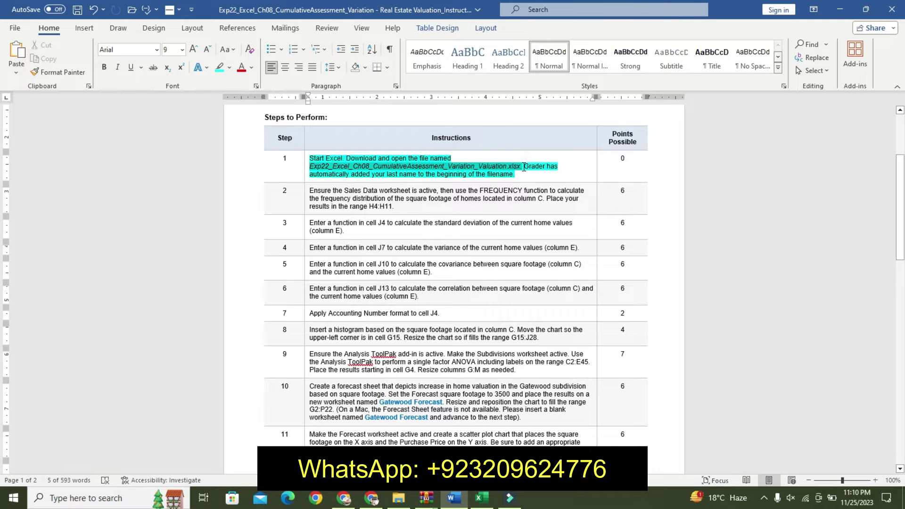
{"action": "left_click", "coordinate": [598, 169]}
{"action": "left_click", "coordinate": [599, 169]}
{"action": "left_click", "coordinate": [599, 169]}
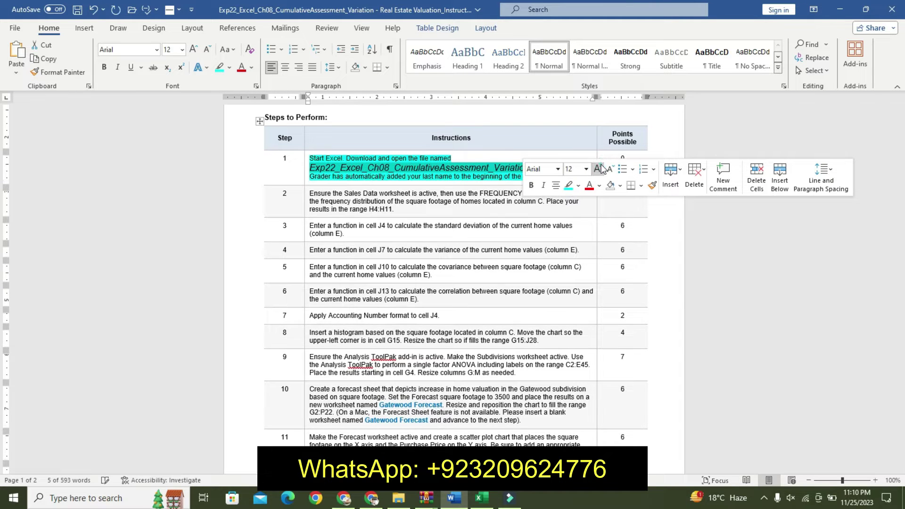
{"action": "left_click", "coordinate": [598, 169]}
{"action": "left_click", "coordinate": [599, 169]}
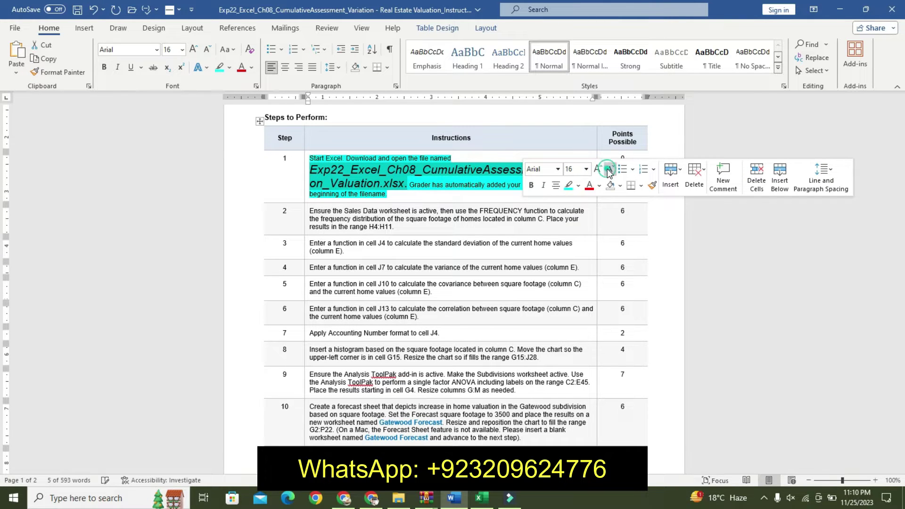
{"action": "left_click", "coordinate": [608, 169]}
{"action": "left_click", "coordinate": [608, 169]}
{"action": "left_click", "coordinate": [608, 169]}
{"action": "left_click", "coordinate": [607, 169]}
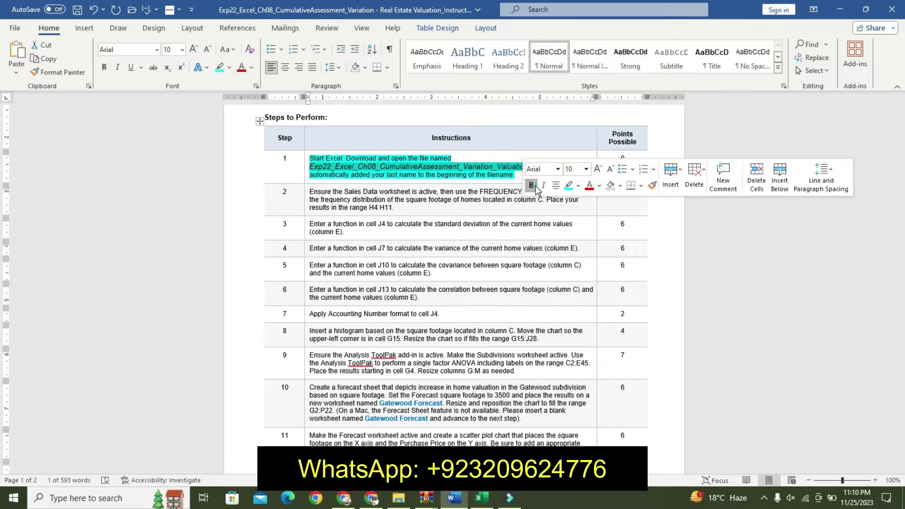
{"action": "left_click", "coordinate": [532, 186]}
{"action": "left_click", "coordinate": [598, 169]}
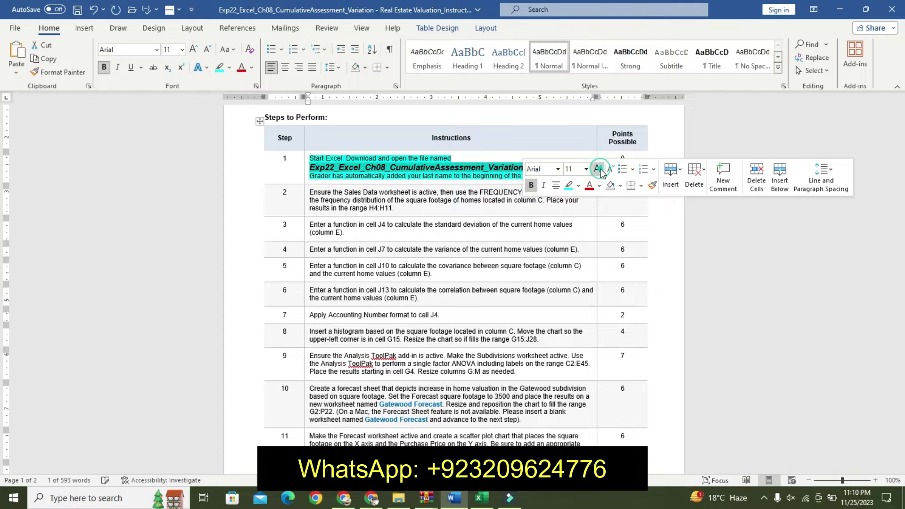
{"action": "left_click", "coordinate": [579, 187]}
{"action": "left_click", "coordinate": [568, 200]}
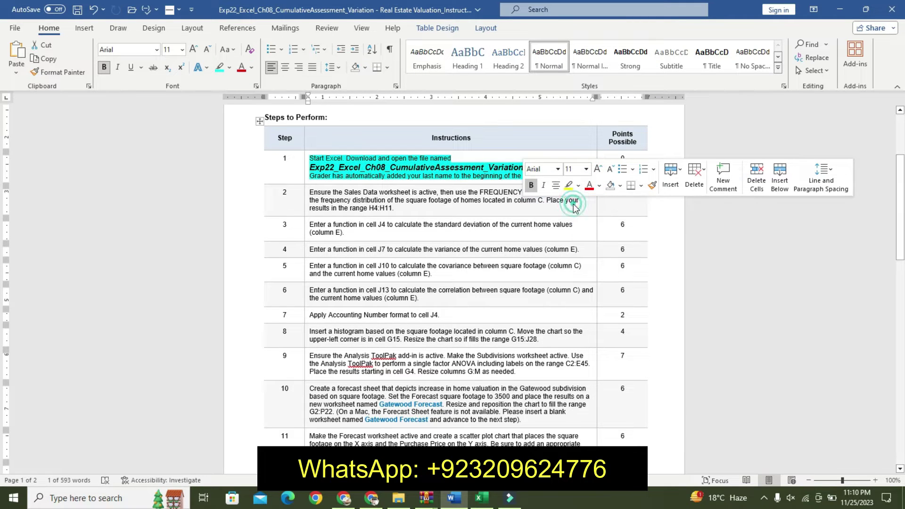
Select the Variation_Valuation filename, then bring Excel's Subdivisions sheet forward.
{"action": "left_click", "coordinate": [432, 141]}
{"action": "left_click_drag", "start_coordinate": [316, 167], "coordinate": [568, 165]}
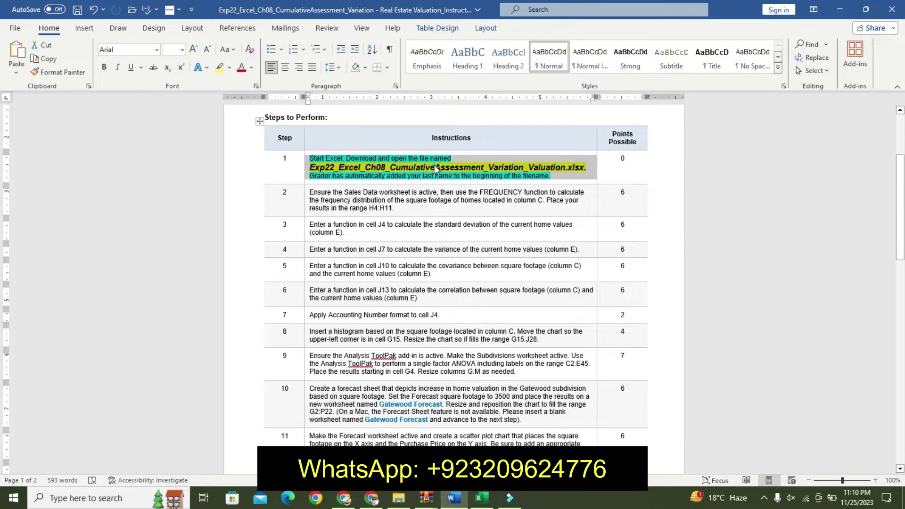
{"action": "double_click", "coordinate": [505, 168]}
{"action": "left_click_drag", "start_coordinate": [497, 170], "coordinate": [565, 168]}
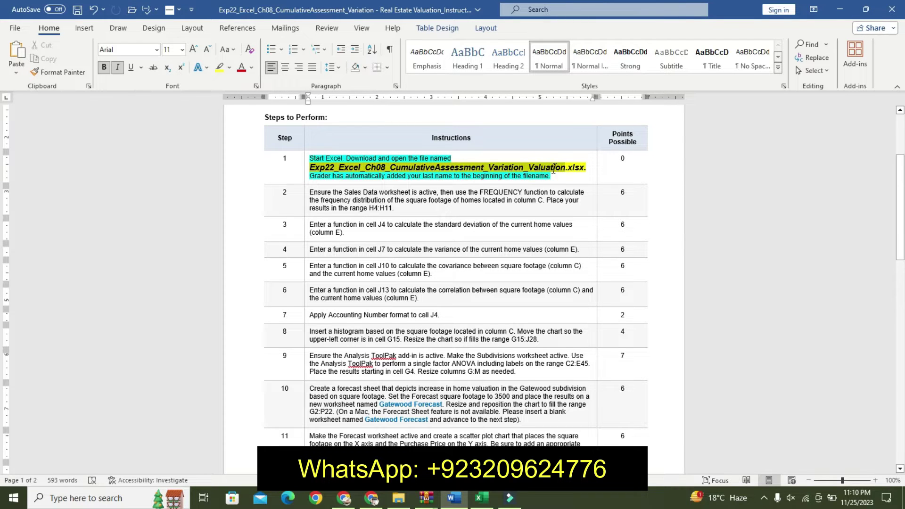
{"action": "left_click", "coordinate": [452, 170]}
{"action": "left_click", "coordinate": [481, 497]}
{"action": "left_click", "coordinate": [283, 372]}
Browse the Sales Data, Subdivisions and Forecast sheets of the workbook.
{"action": "left_click", "coordinate": [81, 466]}
{"action": "left_click", "coordinate": [135, 465]}
{"action": "left_click", "coordinate": [188, 466]}
{"action": "left_click", "coordinate": [134, 465]}
{"action": "left_click", "coordinate": [81, 466]}
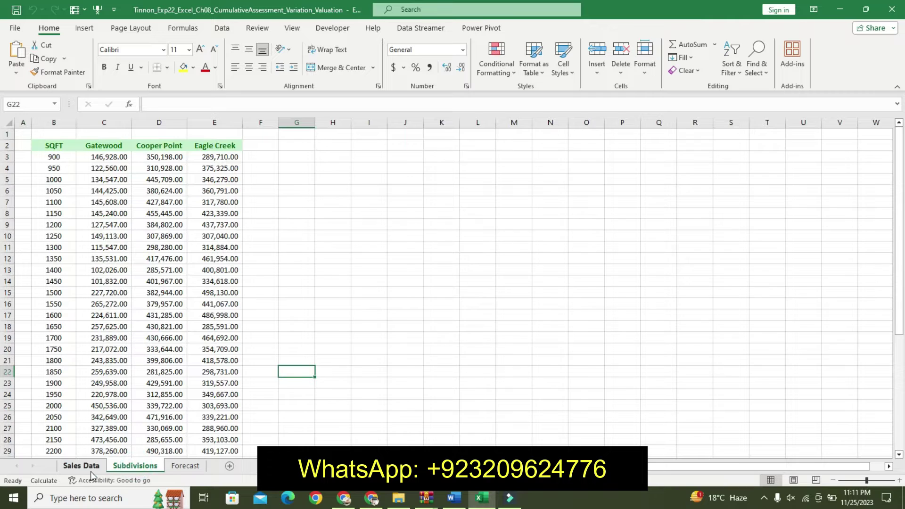
{"action": "left_click", "coordinate": [135, 465]}
{"action": "left_click", "coordinate": [170, 471]}
Open and close the accessibility results, then return to the Word instructions.
{"action": "left_click", "coordinate": [109, 480]}
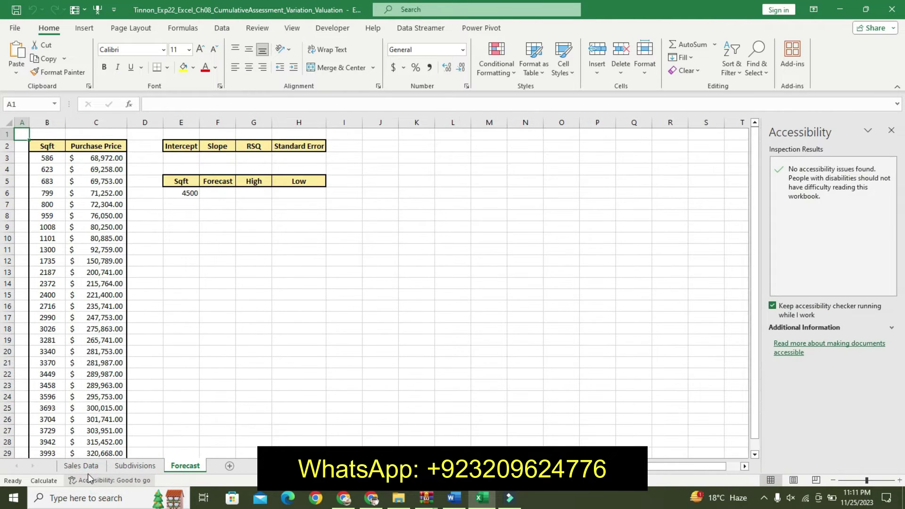
{"action": "left_click", "coordinate": [81, 466]}
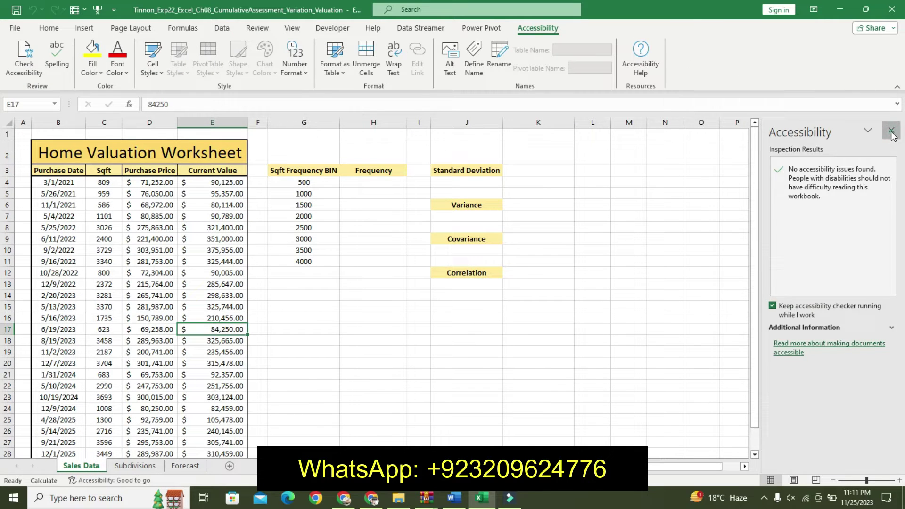
{"action": "left_click", "coordinate": [890, 131]}
{"action": "left_click", "coordinate": [455, 498]}
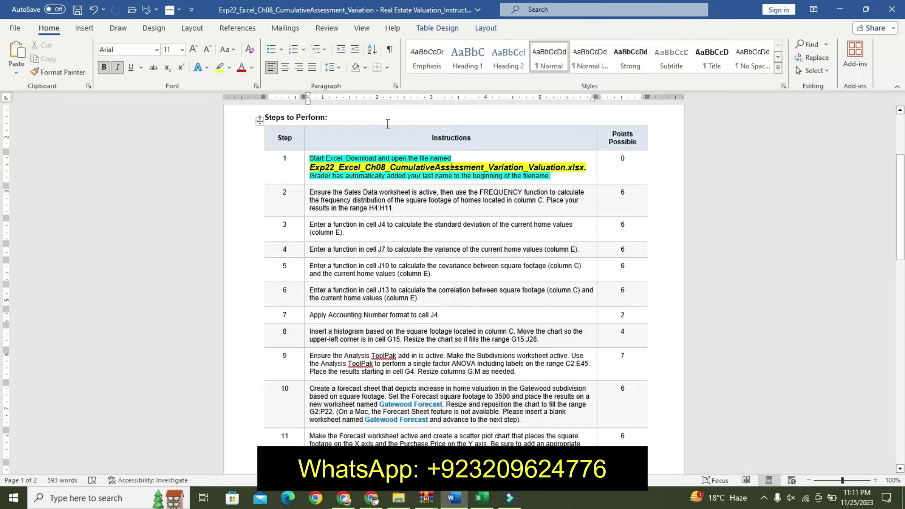
Undo the Step 1 filename's bold, size and highlight formatting.
{"action": "key", "text": "ctrl+z"}
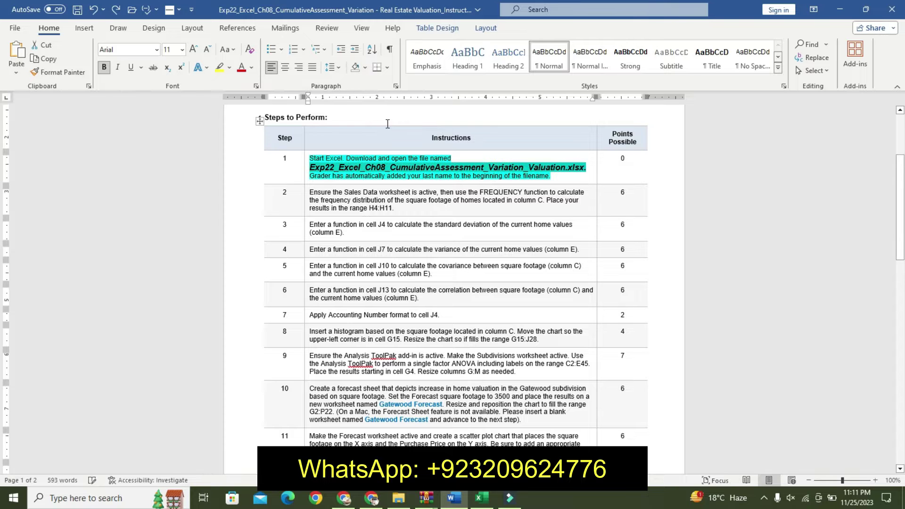
{"action": "key", "text": "ctrl+z"}
{"action": "key", "text": "ctrl+z"}
{"action": "key", "text": "ctrl+shift+period"}
{"action": "key", "text": "ctrl+shift+period"}
{"action": "key", "text": "ctrl+shift+period"}
{"action": "key", "text": "ctrl+shift+period"}
{"action": "key", "text": "ctrl+shift+comma"}
{"action": "key", "text": "ctrl+shift+comma"}
{"action": "key", "text": "ctrl+shift+comma"}
{"action": "key", "text": "ctrl+z"}
{"action": "key", "text": "ctrl+z"}
{"action": "key", "text": "ctrl+z"}
{"action": "key", "text": "ctrl+z"}
{"action": "key", "text": "ctrl+z"}
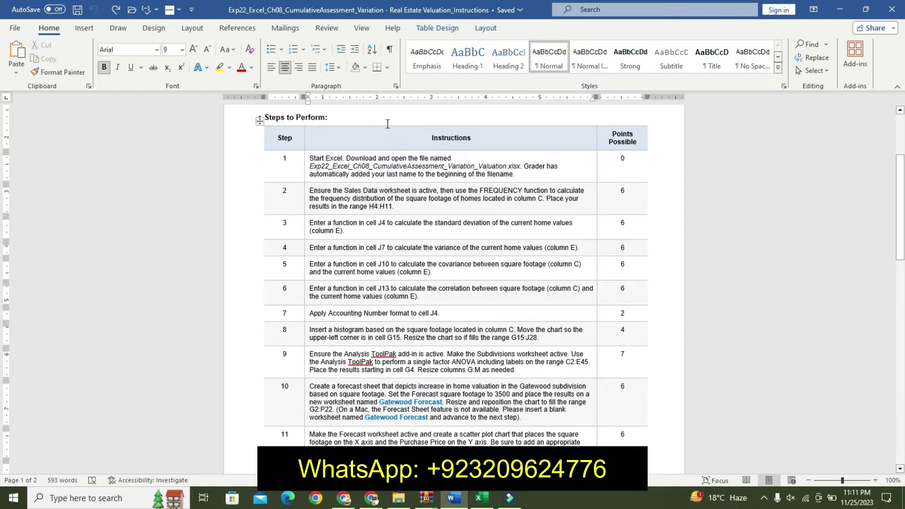
Make the step 2 FREQUENCY instruction two sizes larger, bold and turquoise-highlighted.
{"action": "left_click", "coordinate": [305, 198]}
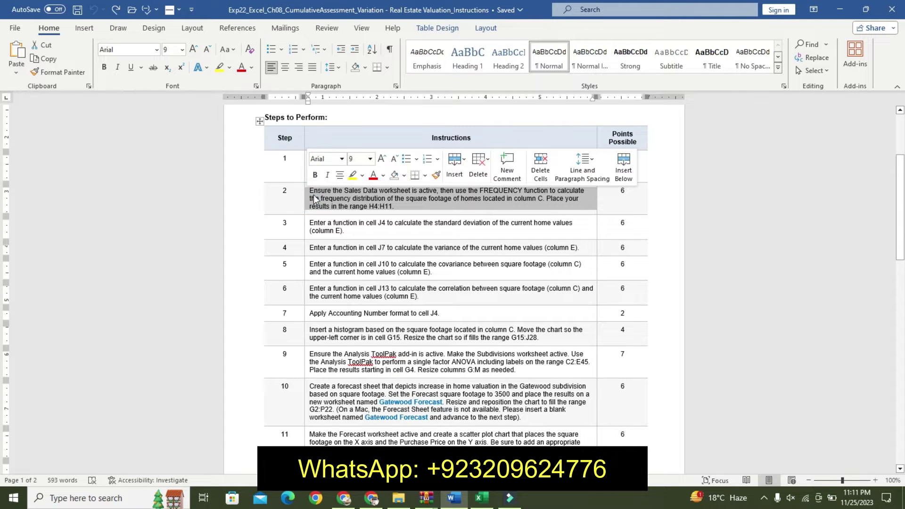
{"action": "left_click", "coordinate": [382, 161]}
{"action": "left_click", "coordinate": [382, 160]}
{"action": "left_click", "coordinate": [314, 174]}
{"action": "left_click", "coordinate": [362, 175]}
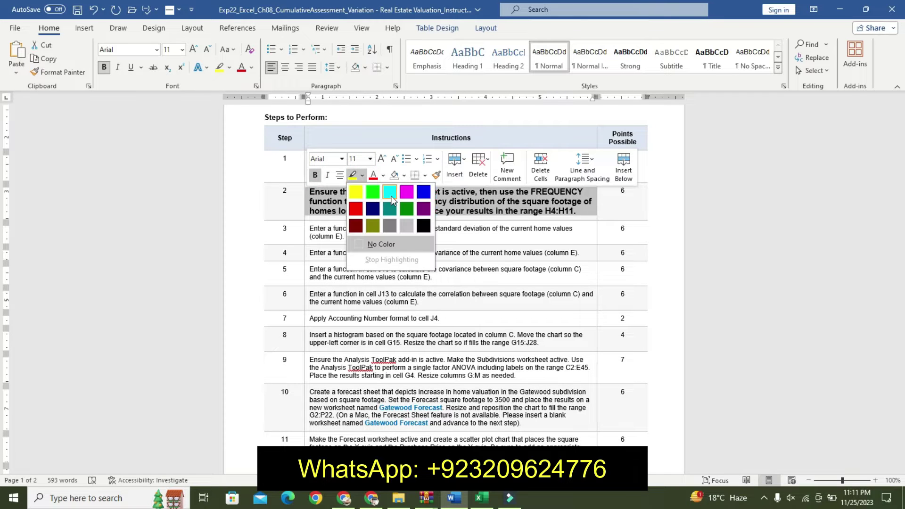
{"action": "left_click", "coordinate": [389, 192]}
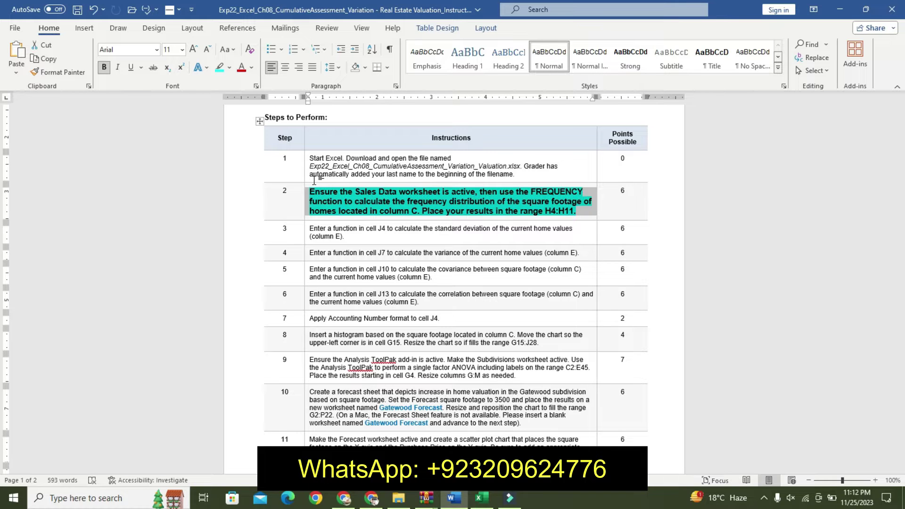
{"action": "left_click", "coordinate": [482, 498]}
Enter =FREQUENCY(C4:C30,G4:G11) in H4 to count square footage into bins G4:G11.
{"action": "left_click", "coordinate": [392, 182]}
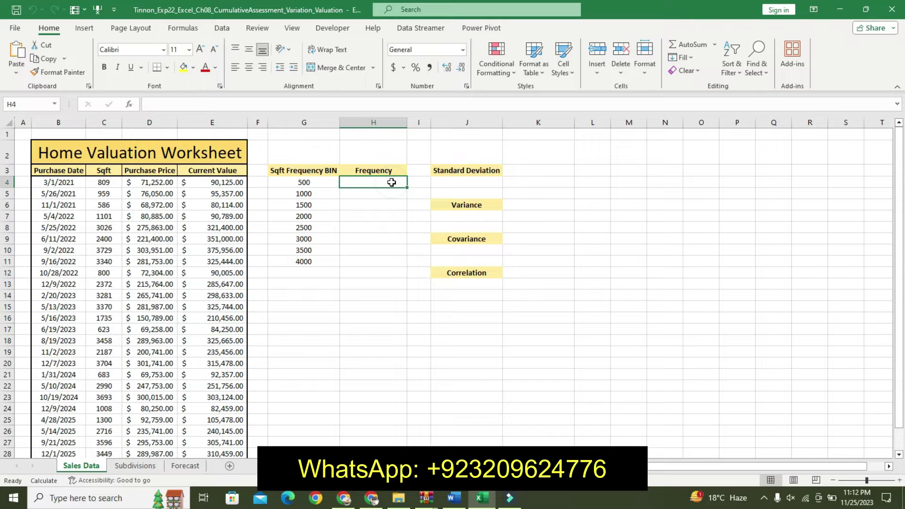
{"action": "type", "text": "=f"}
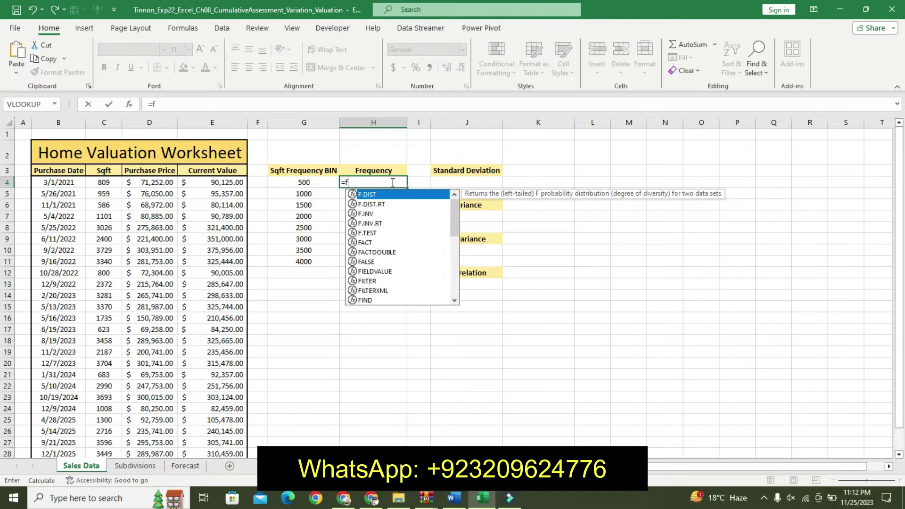
{"action": "type", "text": "re"}
{"action": "double_click", "coordinate": [392, 194]}
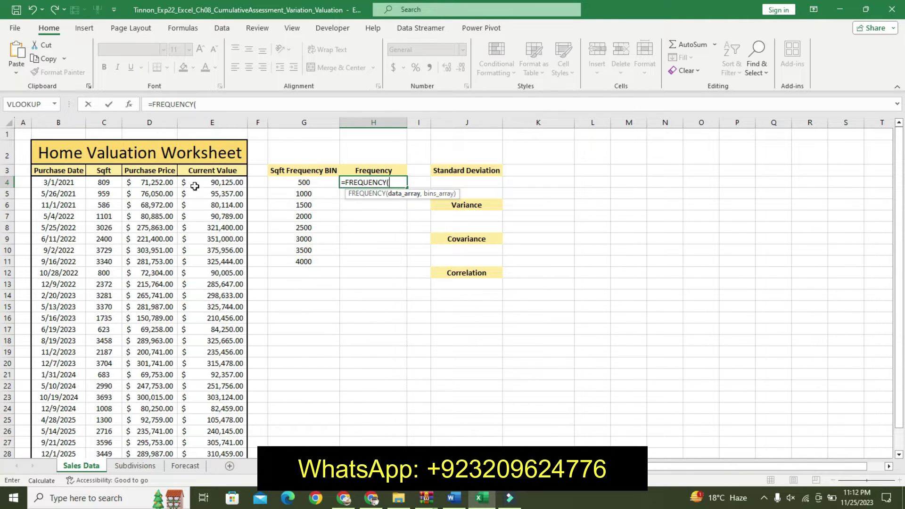
{"action": "left_click_drag", "start_coordinate": [102, 186], "coordinate": [100, 493]}
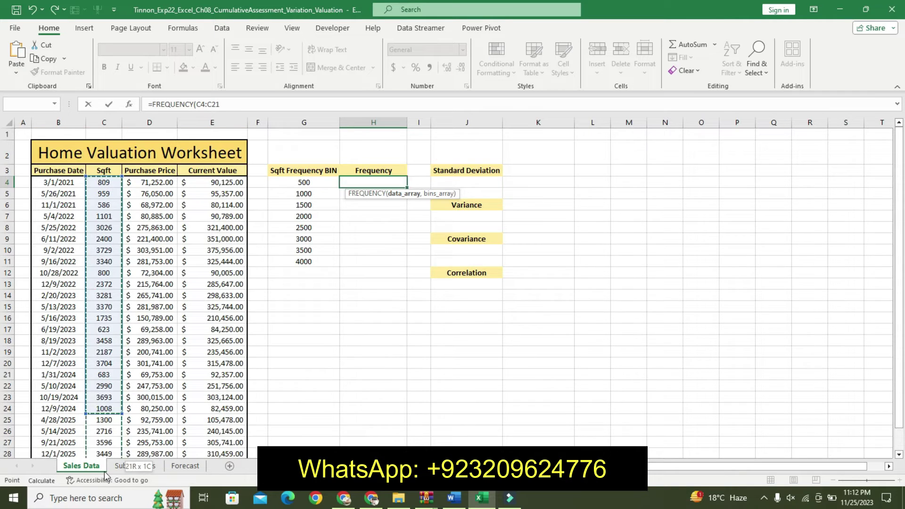
{"action": "mouse_move", "coordinate": [100, 493]}
{"action": "left_mouse_down"}
{"action": "mouse_move", "coordinate": [94, 247]}
{"action": "mouse_move", "coordinate": [97, 258]}
{"action": "left_mouse_up"}
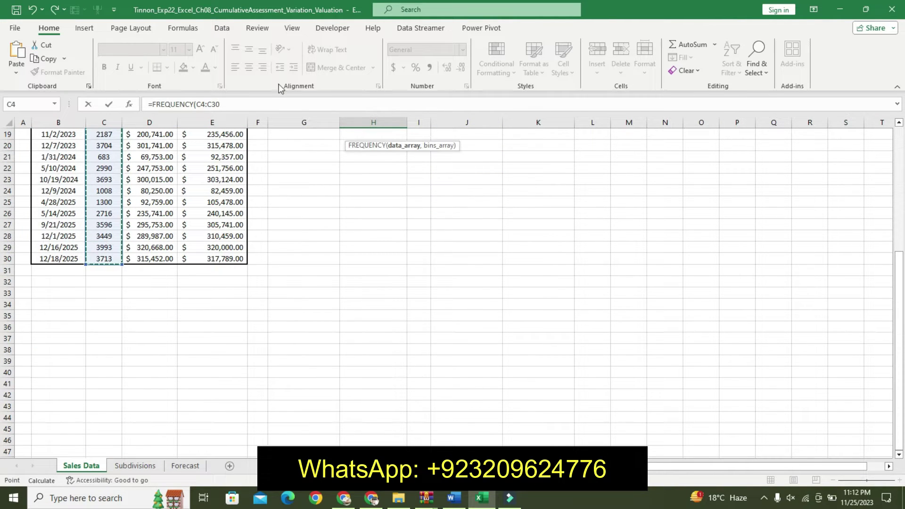
{"action": "type", "text": ","}
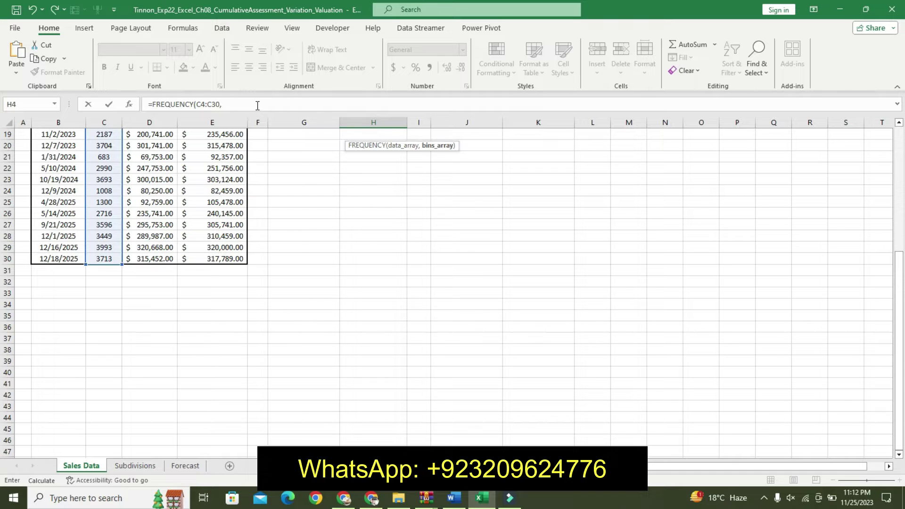
{"action": "left_click_drag", "start_coordinate": [899, 306], "coordinate": [898, 180]}
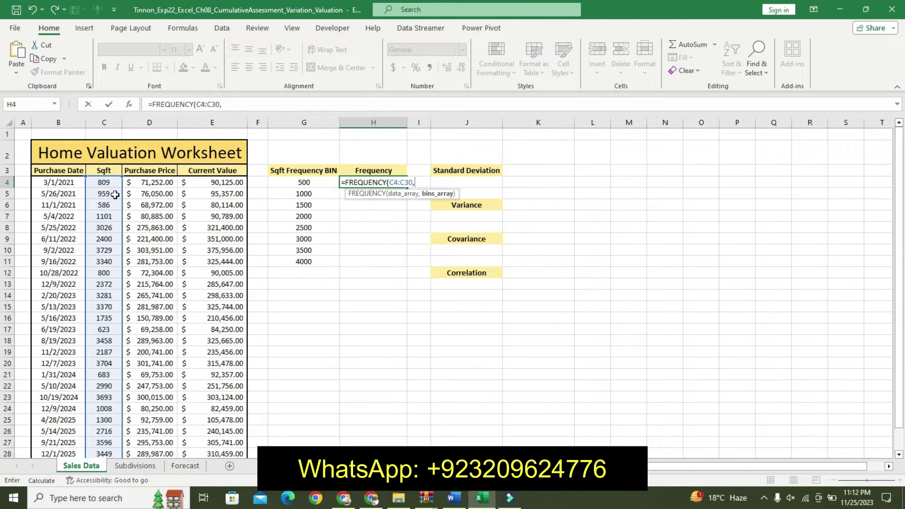
{"action": "left_click_drag", "start_coordinate": [314, 289], "coordinate": [311, 263]}
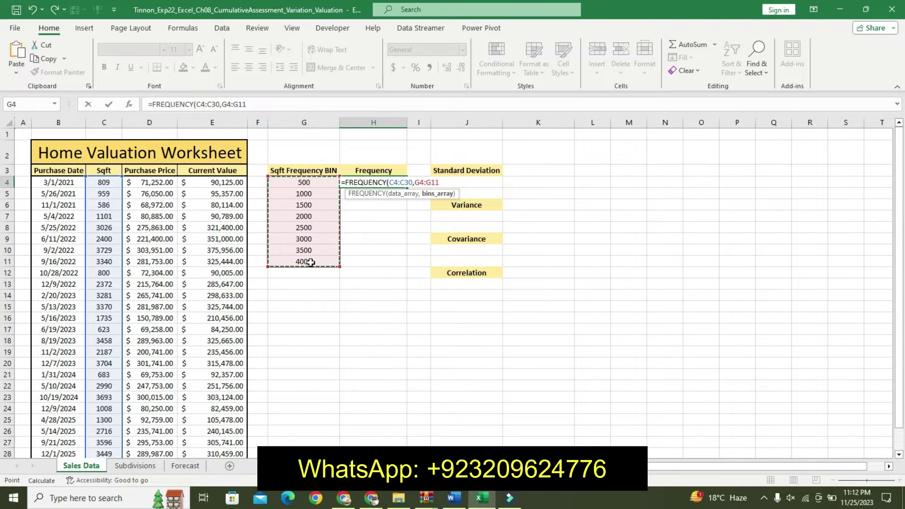
{"action": "key", "text": "Return"}
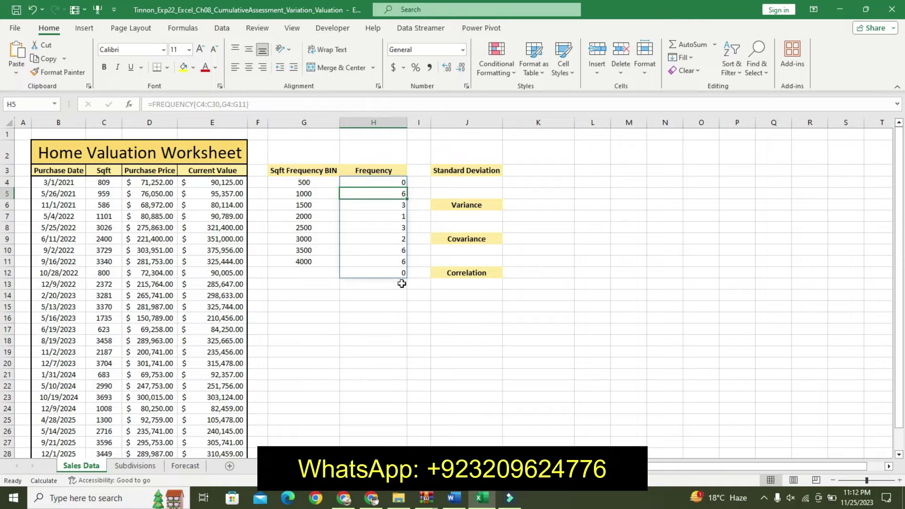
{"action": "left_click", "coordinate": [378, 271]}
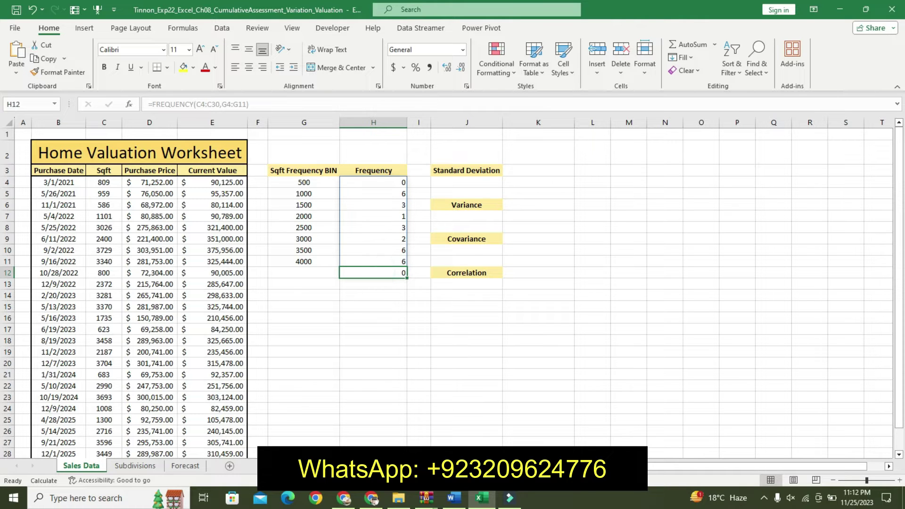
{"action": "left_click", "coordinate": [453, 497]}
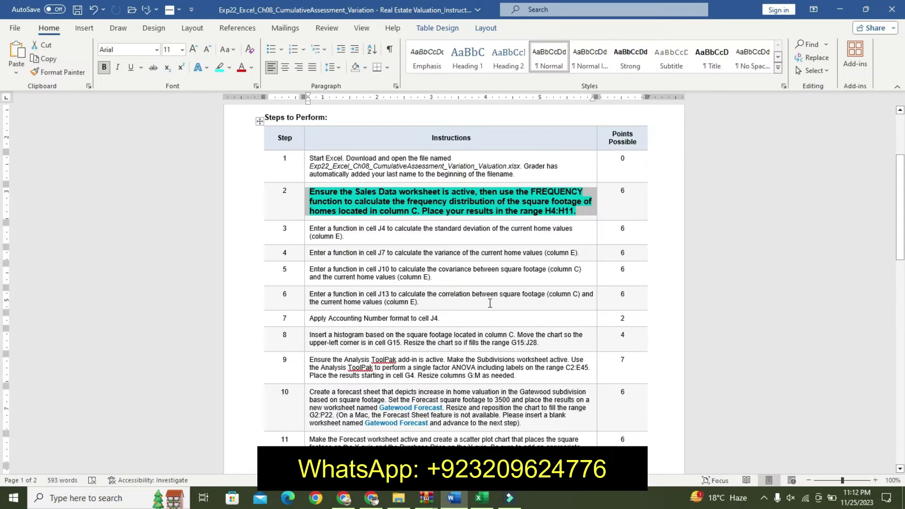
Check the frequency counts in Excel, then undo the step 2 formatting in Word.
{"action": "left_click", "coordinate": [481, 497]}
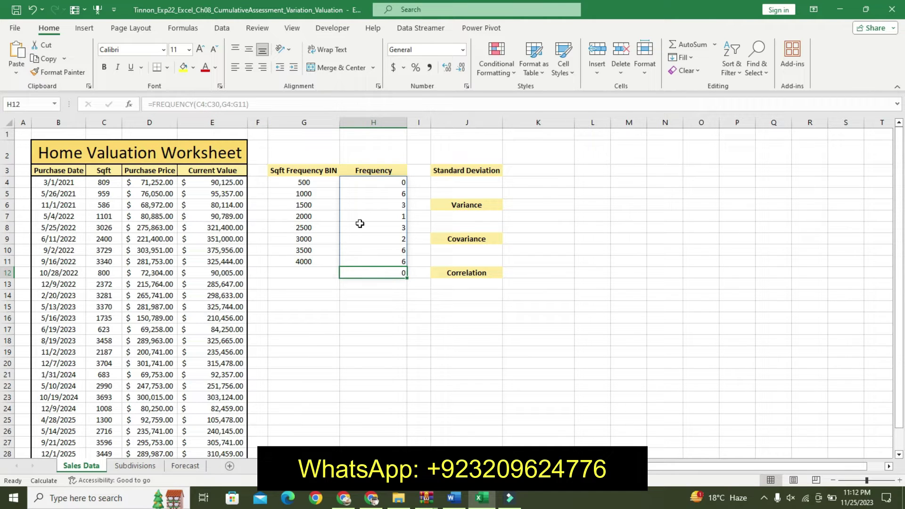
{"action": "left_click", "coordinate": [382, 262]}
{"action": "left_click", "coordinate": [385, 282]}
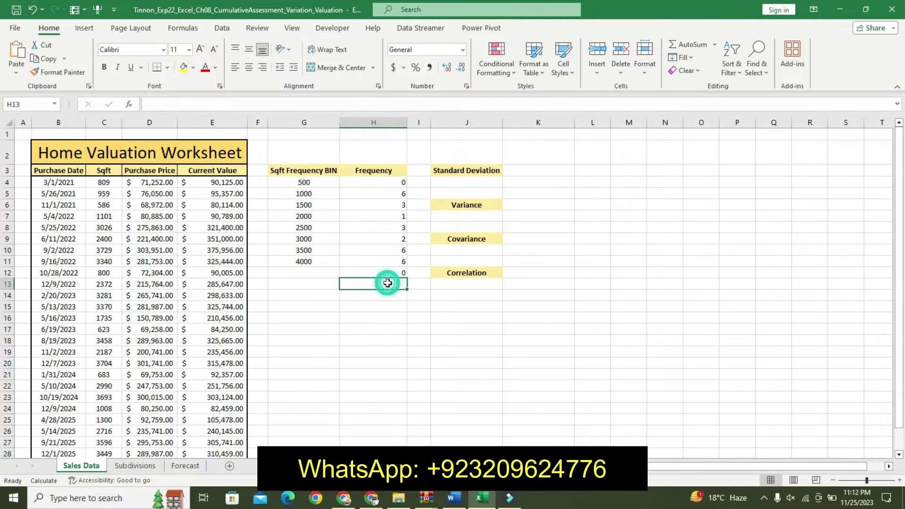
{"action": "left_click", "coordinate": [454, 499]}
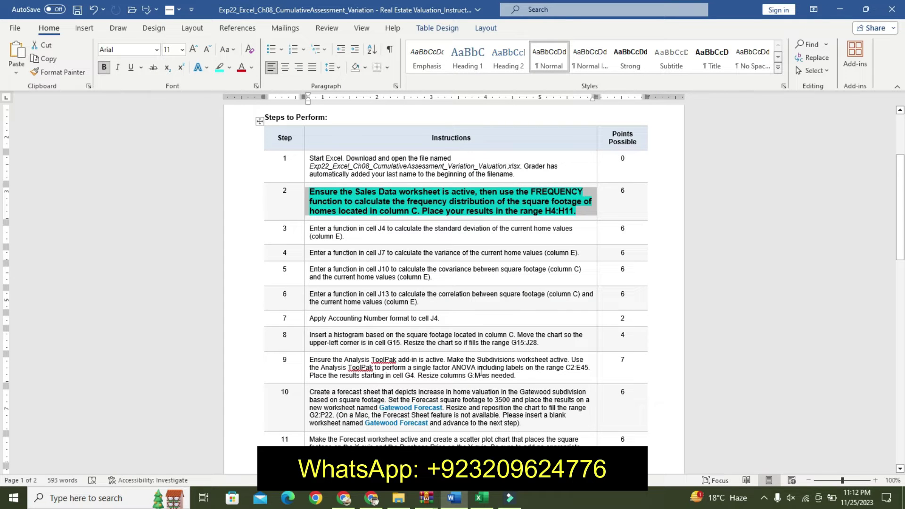
{"action": "key", "text": "ctrl+z"}
{"action": "key", "text": "ctrl+z"}
{"action": "key", "text": "ctrl+z"}
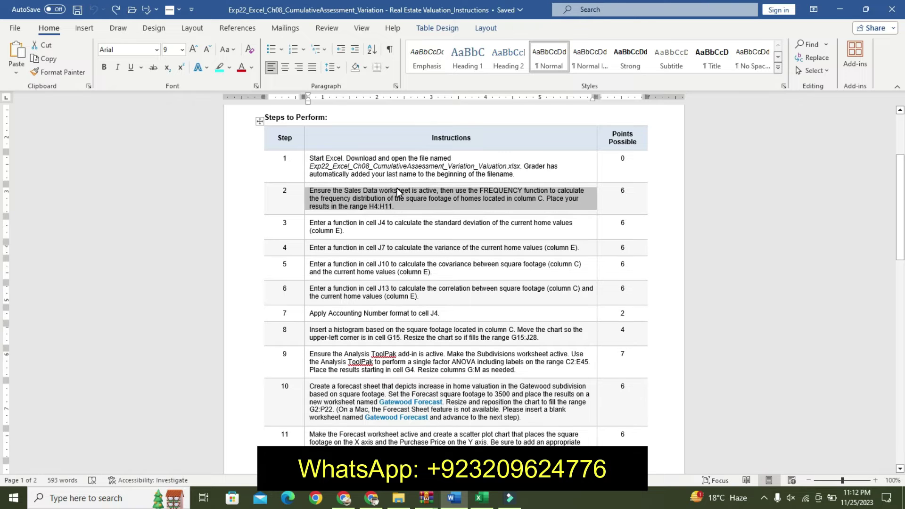
Make the step 3 standard deviation instruction larger, bold and turquoise-highlighted.
{"action": "left_click", "coordinate": [306, 226]}
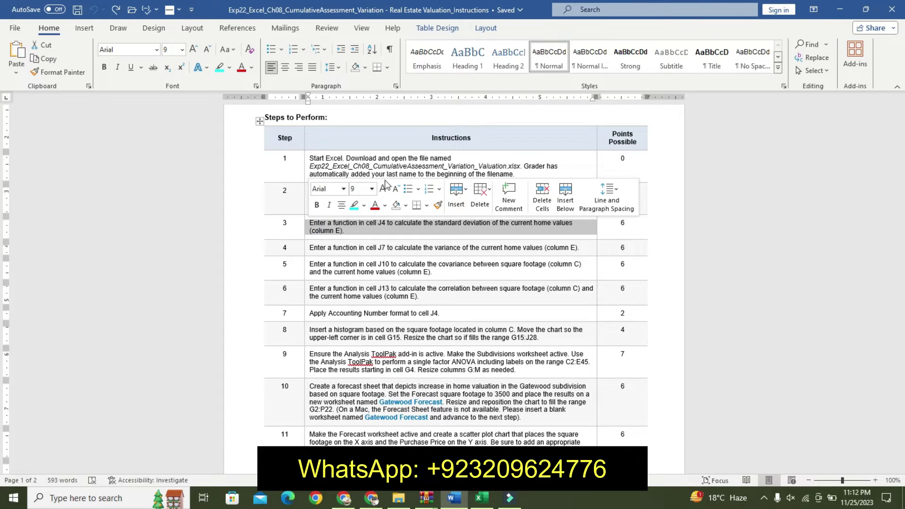
{"action": "left_click", "coordinate": [384, 189]}
{"action": "left_click", "coordinate": [383, 189]}
{"action": "left_click", "coordinate": [384, 189]}
{"action": "left_click", "coordinate": [316, 205]}
{"action": "left_click", "coordinate": [355, 205]}
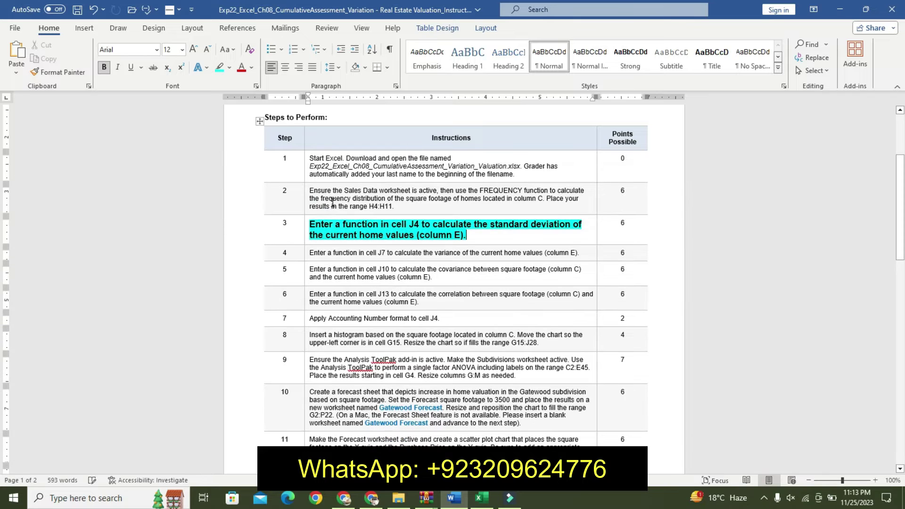
{"action": "left_click_drag", "start_coordinate": [312, 220], "coordinate": [486, 216]}
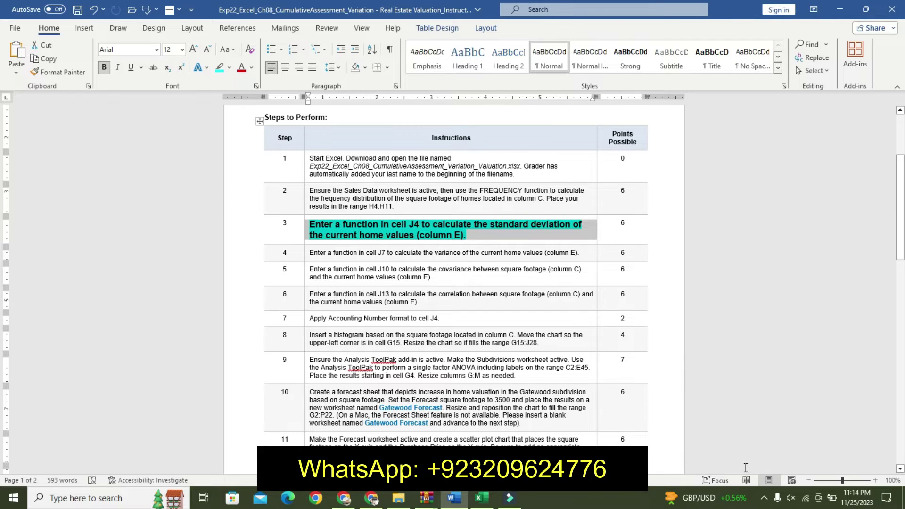
{"action": "left_click", "coordinate": [481, 498]}
Enter =STDEV.S(E4:E30) in J4, returning 107018.481.
{"action": "left_click", "coordinate": [476, 181]}
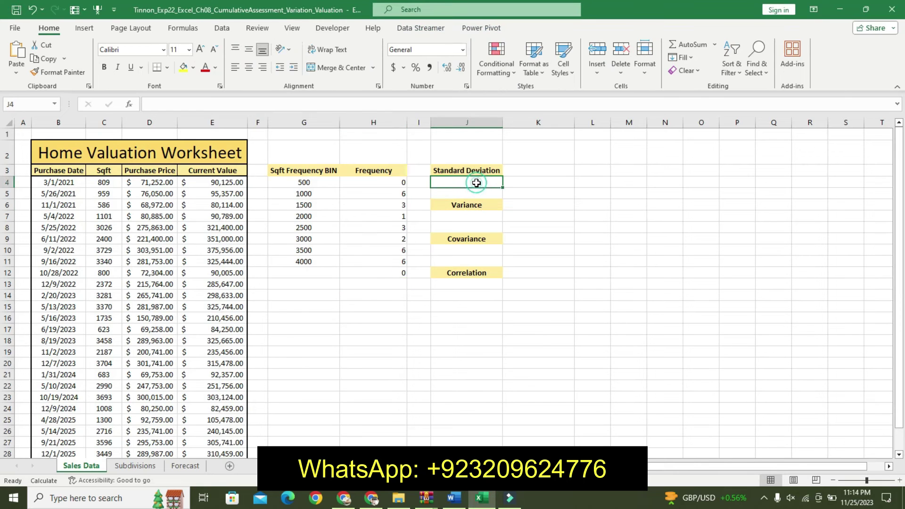
{"action": "type", "text": "="}
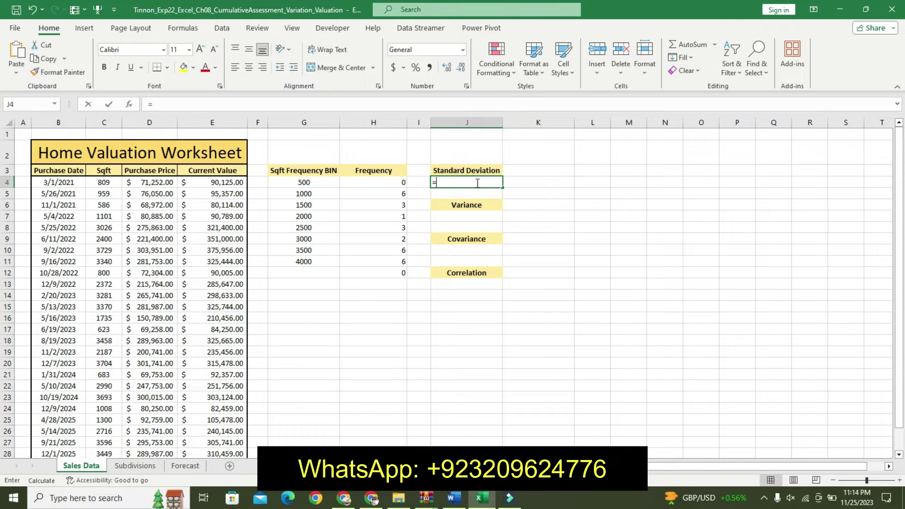
{"action": "type", "text": "st"}
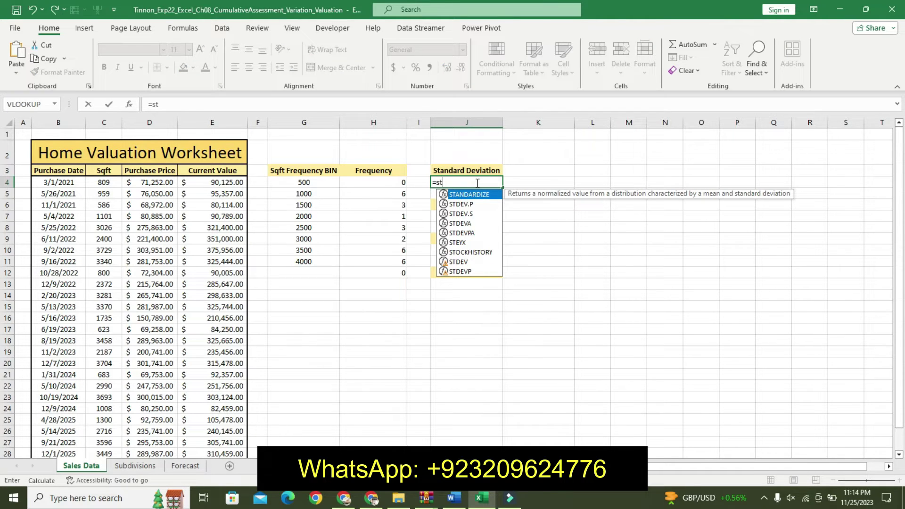
{"action": "type", "text": "de"}
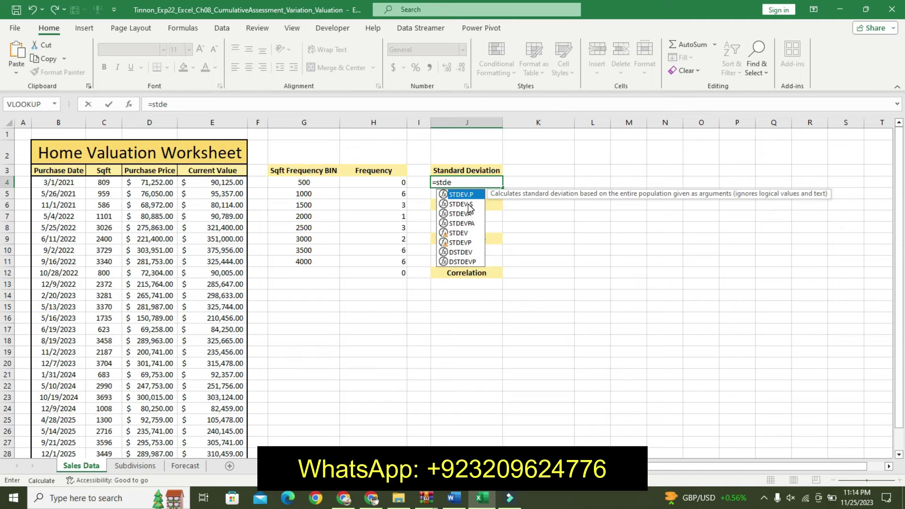
{"action": "double_click", "coordinate": [461, 204]}
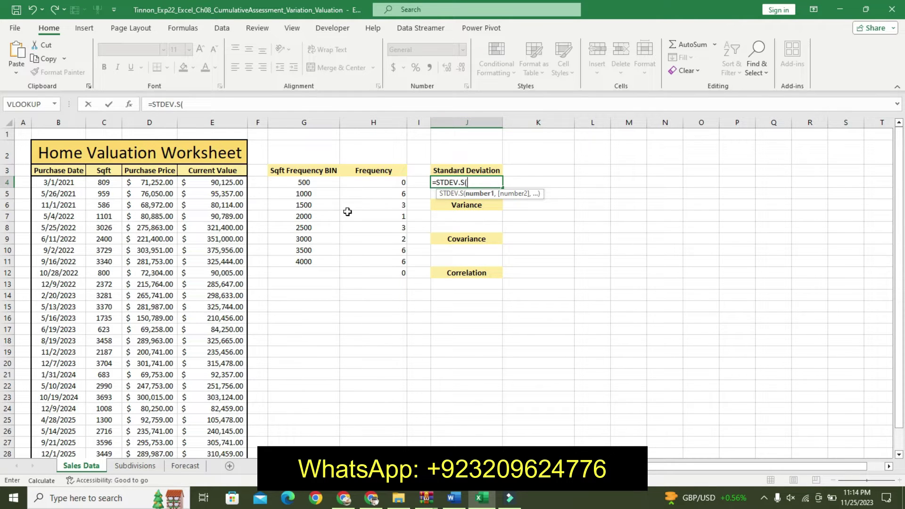
{"action": "left_click_drag", "start_coordinate": [209, 182], "coordinate": [146, 450]}
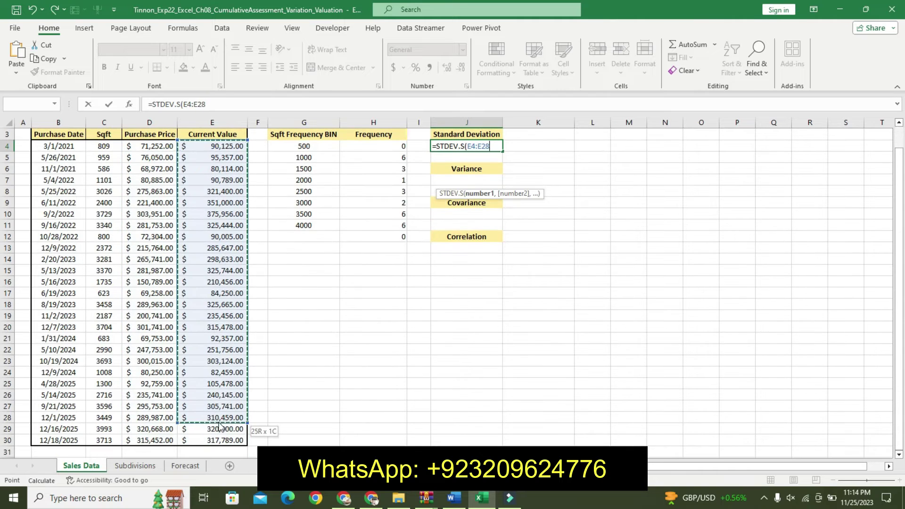
{"action": "left_click_drag", "start_coordinate": [146, 450], "coordinate": [221, 441]}
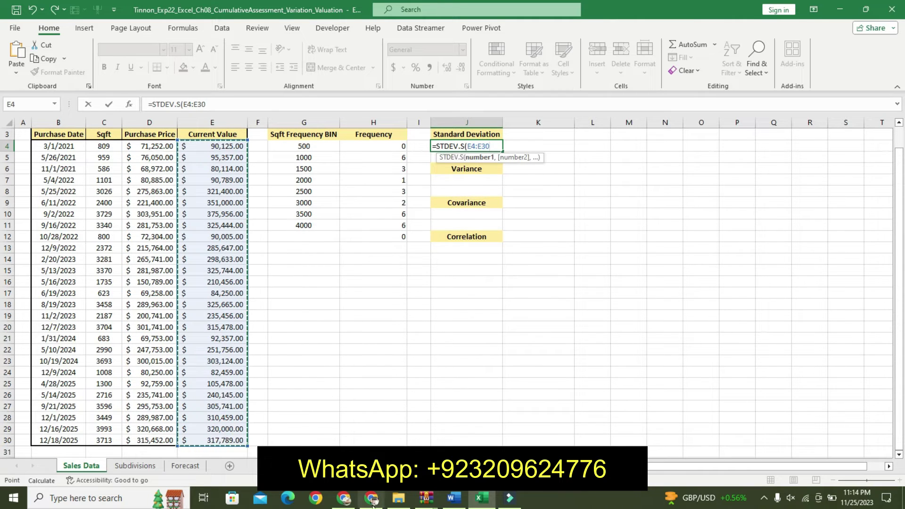
{"action": "left_click", "coordinate": [452, 499]}
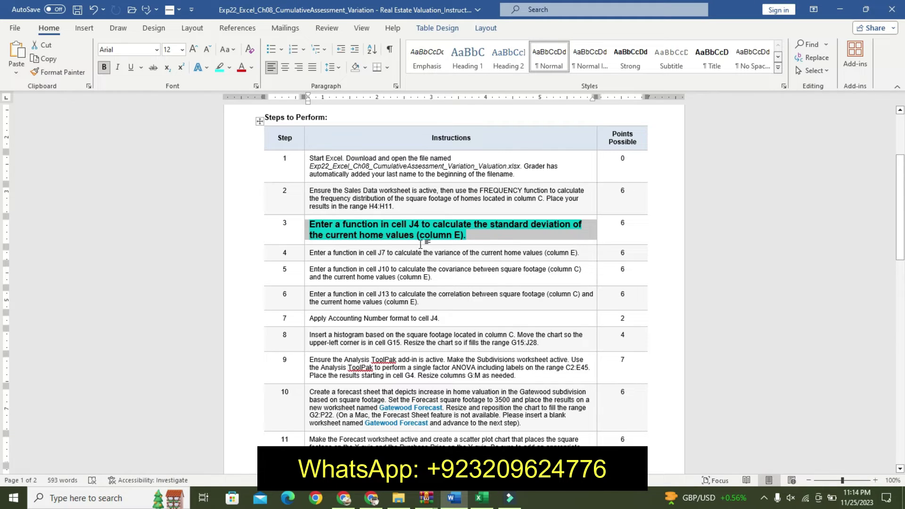
{"action": "left_click", "coordinate": [480, 498]}
{"action": "key", "text": "Return"}
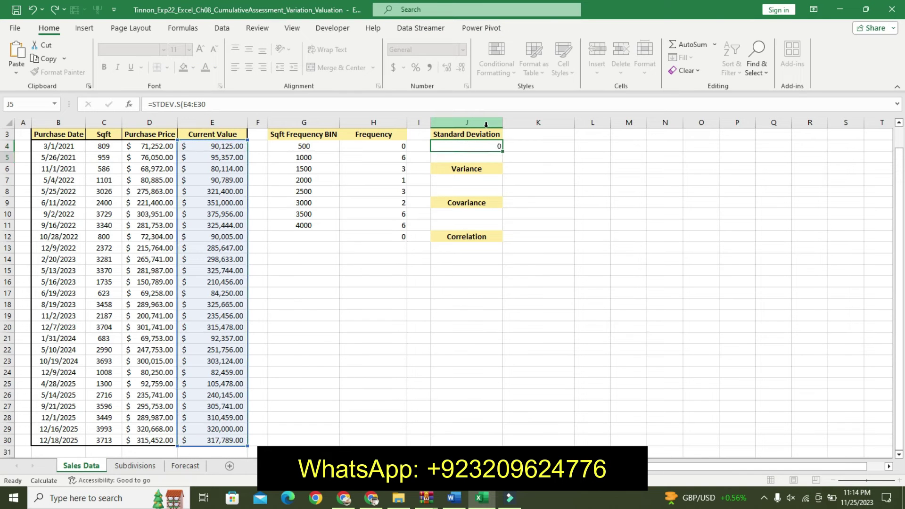
{"action": "left_click", "coordinate": [480, 143]}
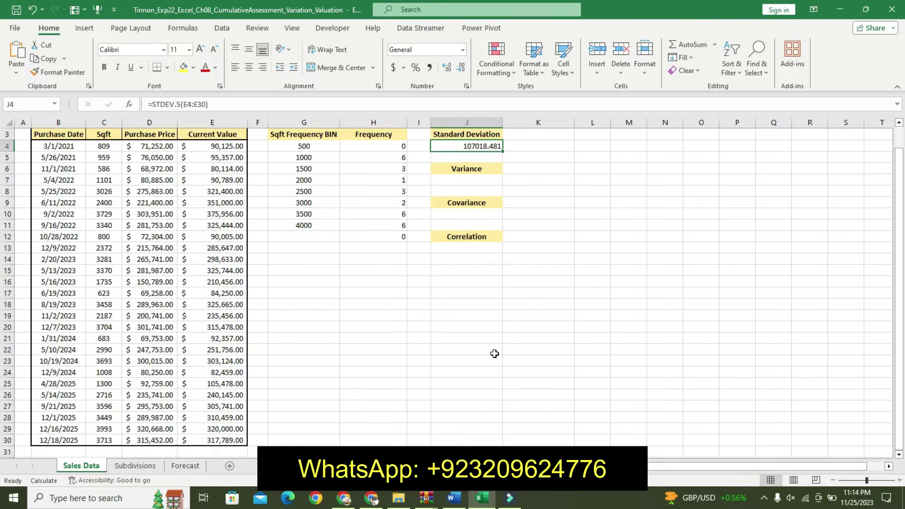
{"action": "left_click", "coordinate": [451, 500]}
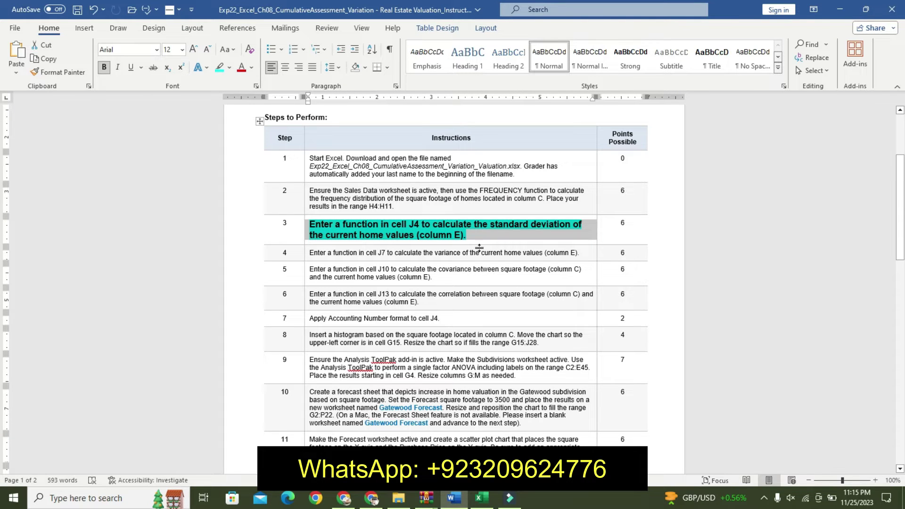
Undo step 3's formatting and make the step 4 variance instruction 12 pt, bold, cyan-highlighted.
{"action": "key", "text": "ctrl+z"}
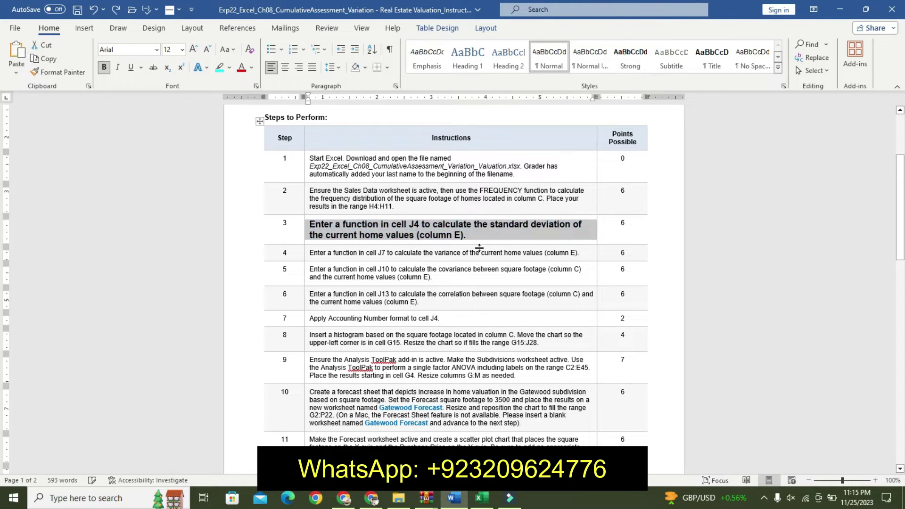
{"action": "key", "text": "ctrl+z"}
{"action": "key", "text": "ctrl+z"}
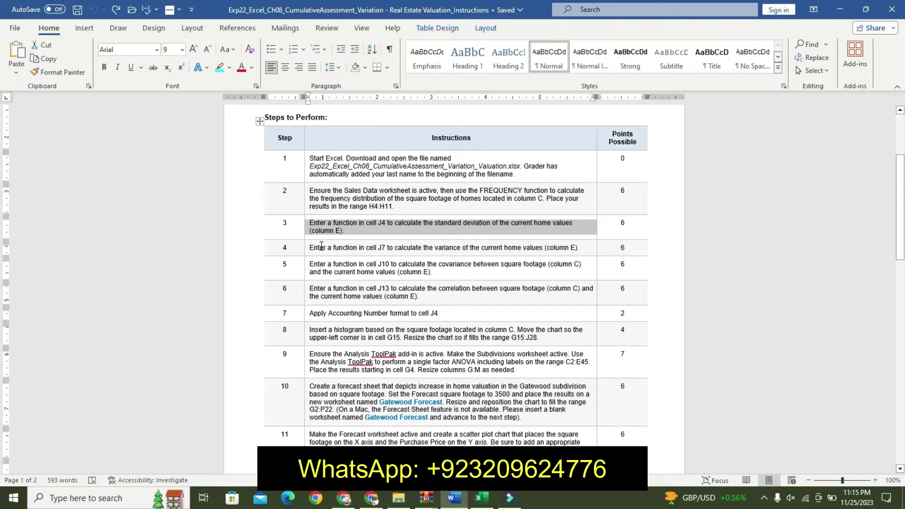
{"action": "left_click", "coordinate": [303, 253]}
{"action": "left_click", "coordinate": [368, 215]}
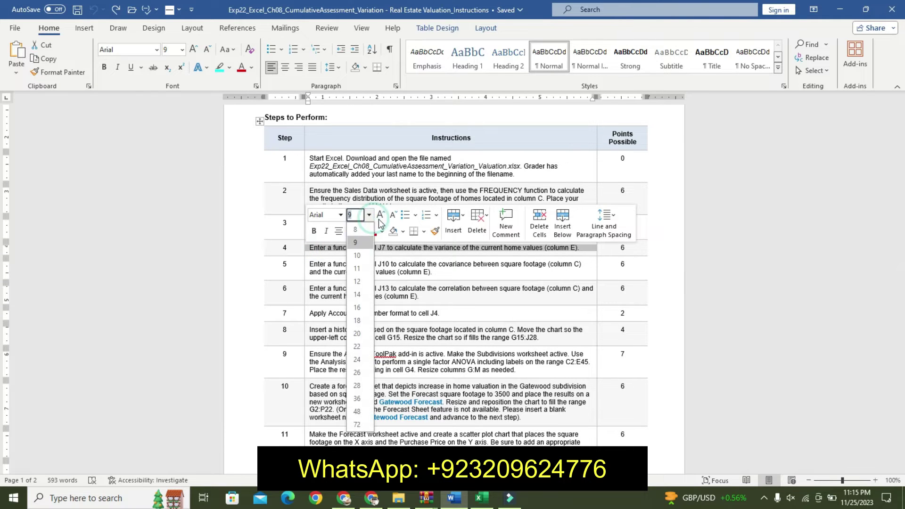
{"action": "left_click", "coordinate": [380, 218]}
{"action": "left_click", "coordinate": [380, 215]}
{"action": "left_click", "coordinate": [380, 214]}
{"action": "left_click", "coordinate": [314, 231]}
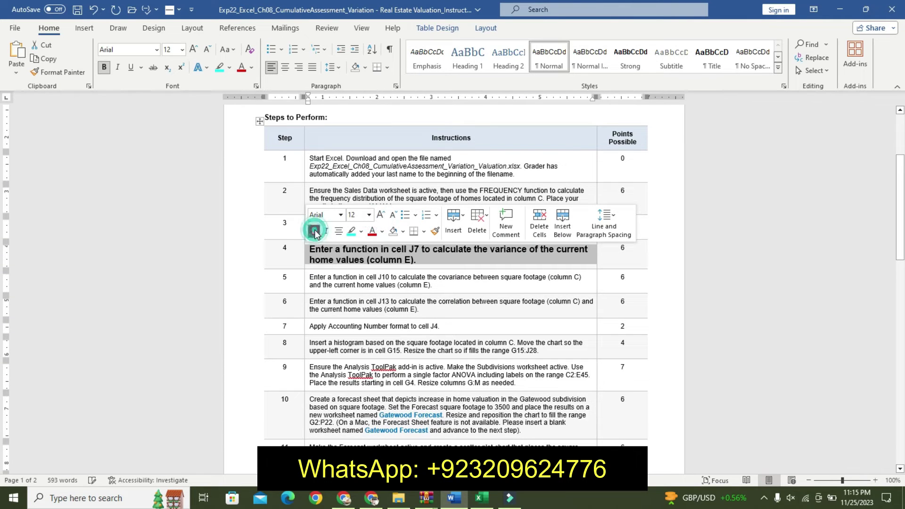
{"action": "left_click", "coordinate": [353, 235]}
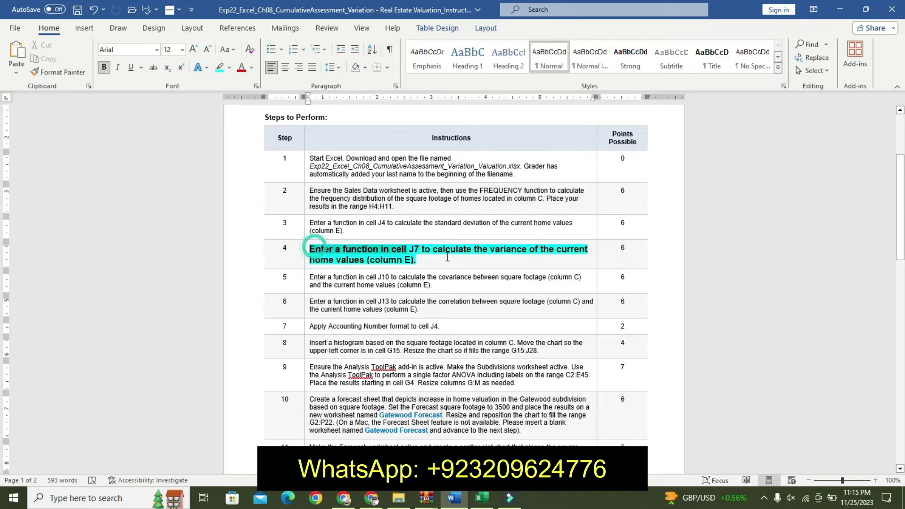
{"action": "left_click_drag", "start_coordinate": [309, 249], "coordinate": [472, 262]}
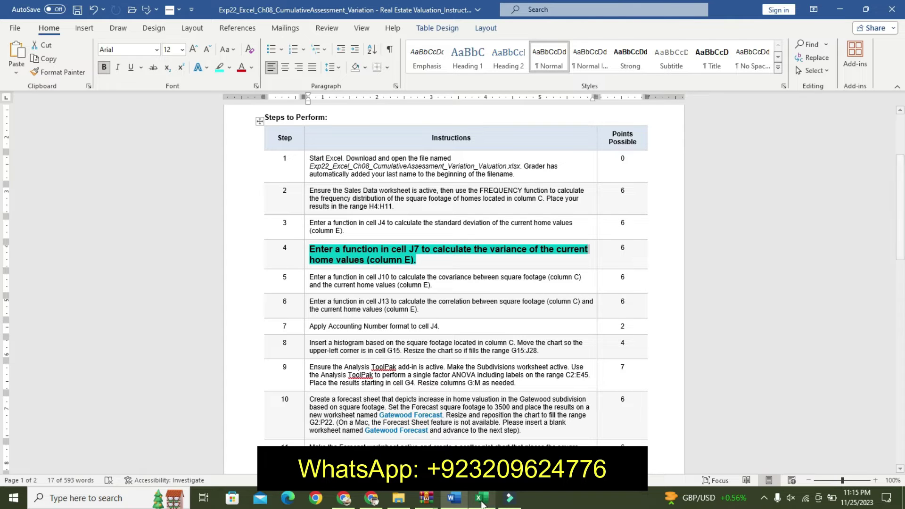
Select cell J7 under Variance in Excel, then return to Word.
{"action": "left_click", "coordinate": [481, 499]}
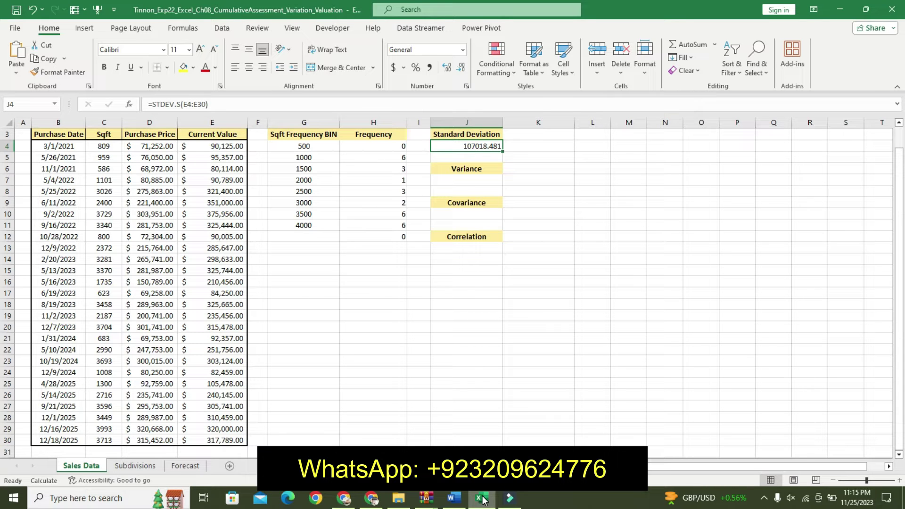
{"action": "left_click", "coordinate": [480, 183]}
{"action": "left_click", "coordinate": [453, 498]}
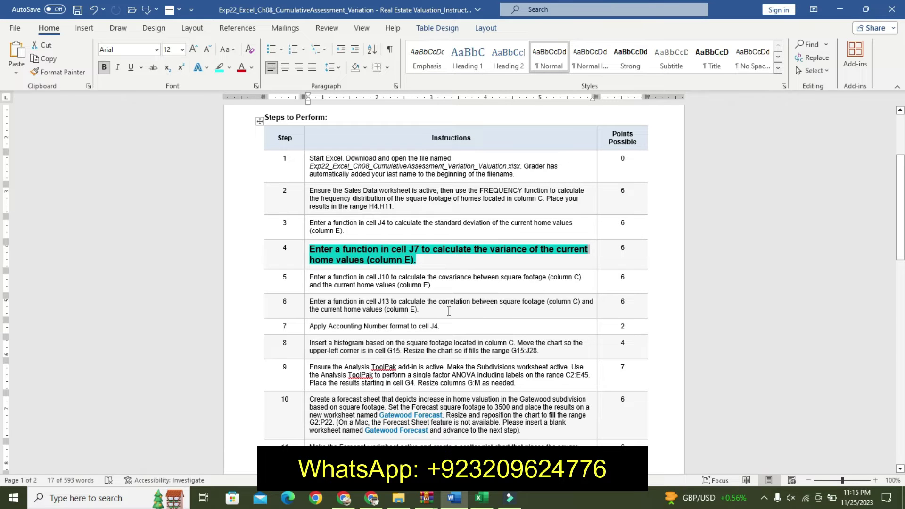
{"action": "left_click", "coordinate": [481, 498]}
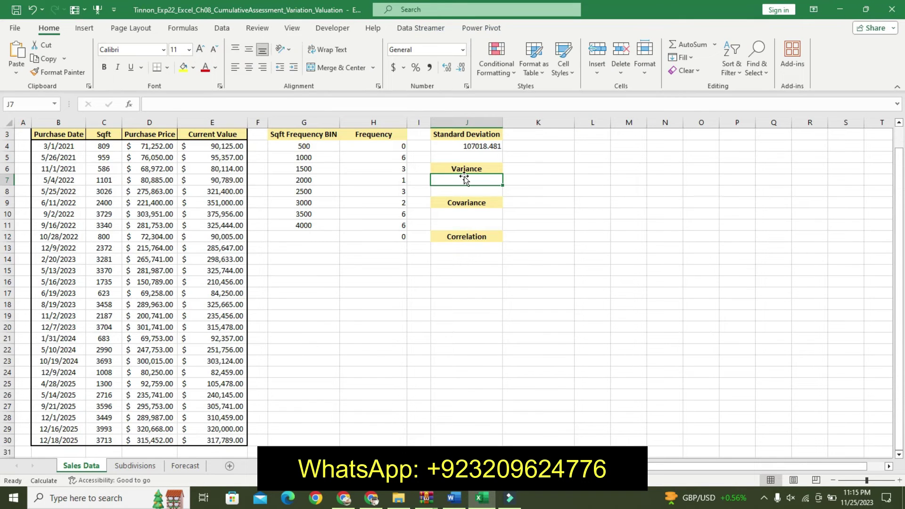
{"action": "type", "text": "v"}
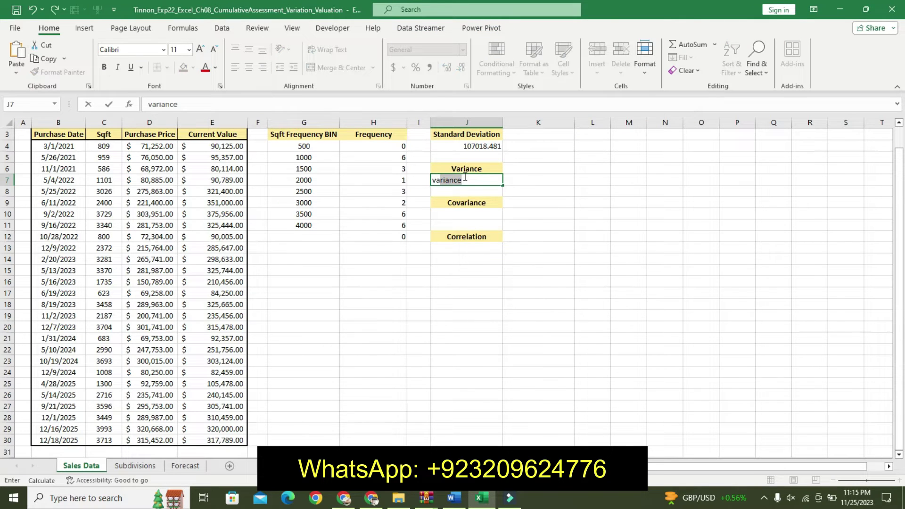
{"action": "type", "text": "a"}
{"action": "type", "text": "=va"}
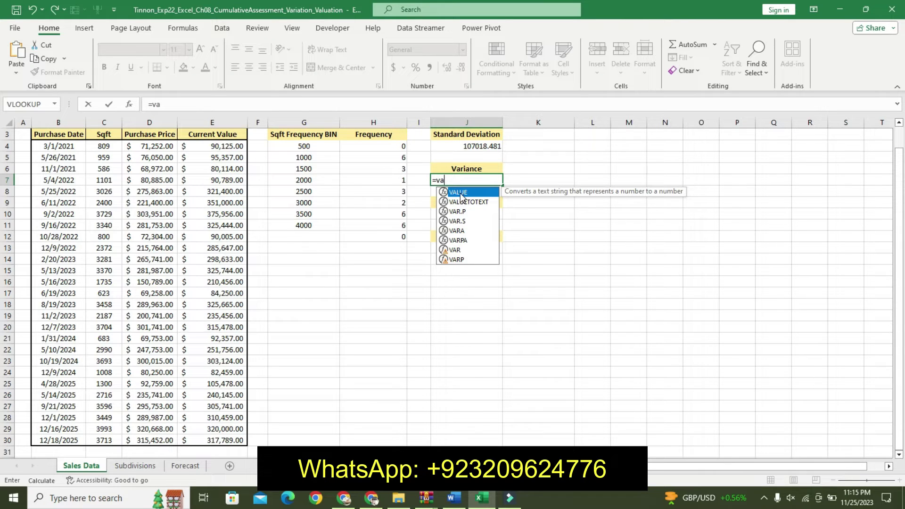
{"action": "type", "text": "r"}
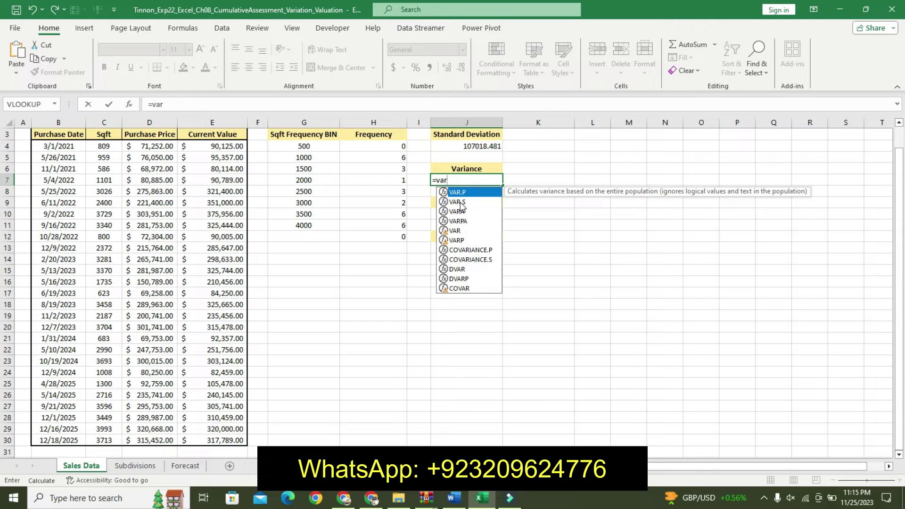
{"action": "double_click", "coordinate": [460, 203]}
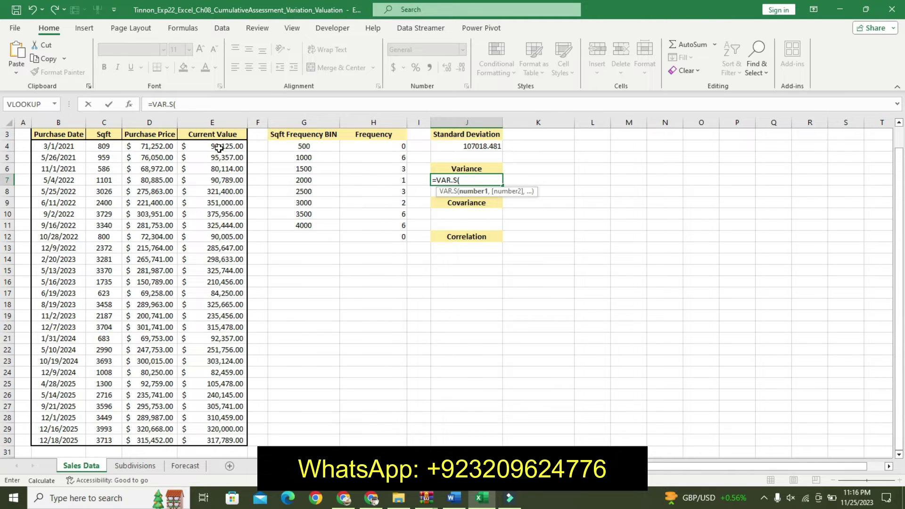
{"action": "left_click_drag", "start_coordinate": [219, 148], "coordinate": [194, 434]}
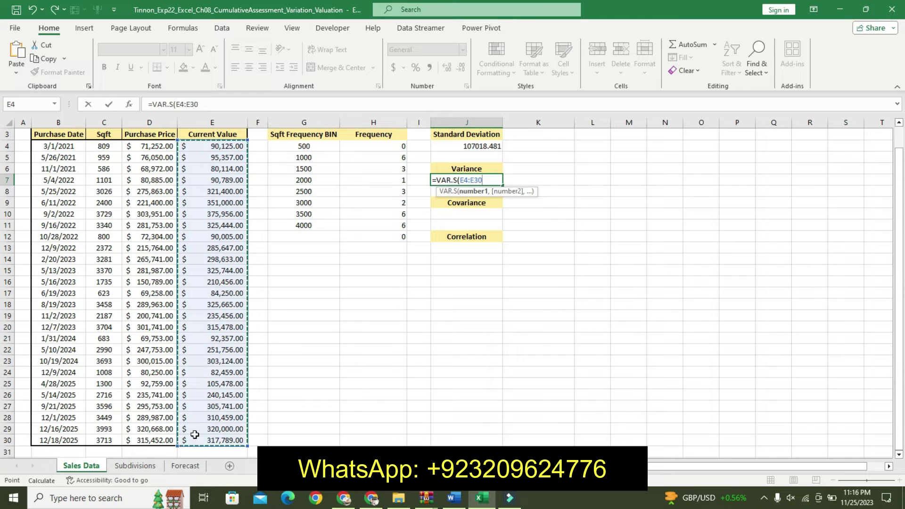
{"action": "key", "text": "ctrl+Return"}
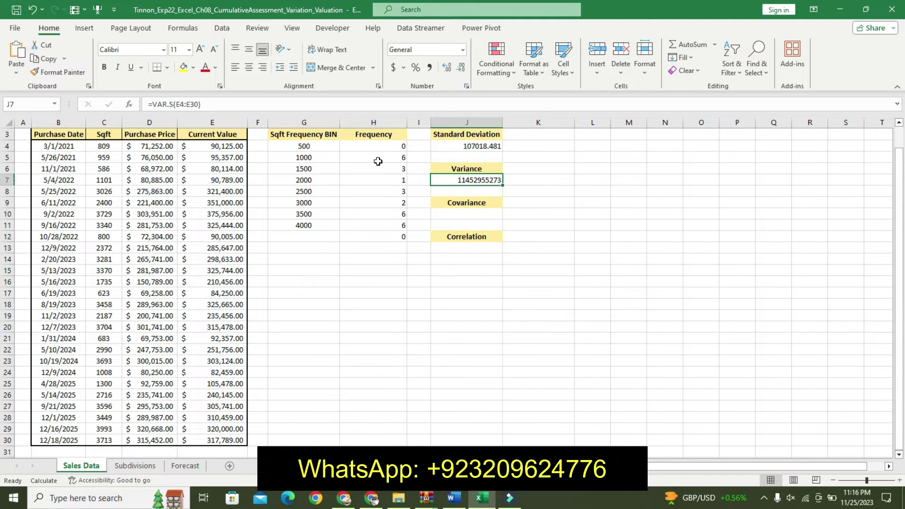
{"action": "left_click", "coordinate": [461, 501]}
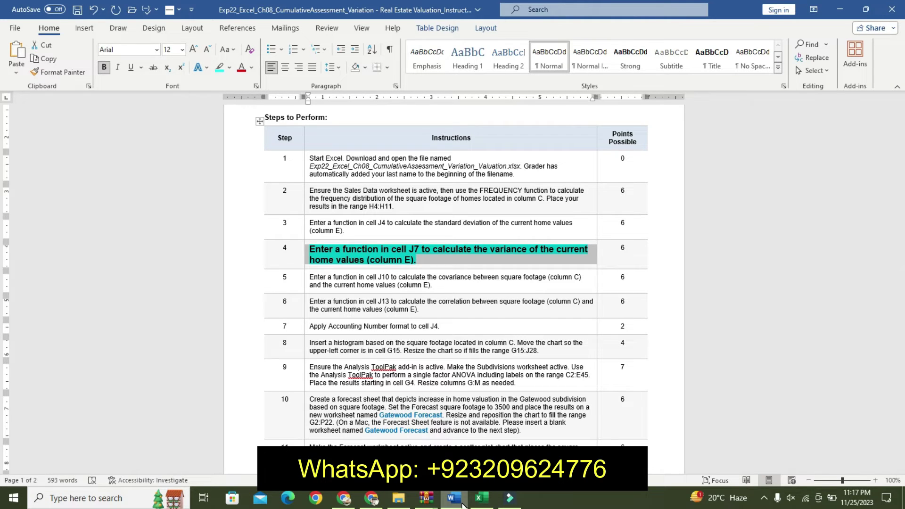
Undo step 4's formatting and make the step 5 covariance instruction 11 pt, bold, cyan-highlighted.
{"action": "key", "text": "ctrl+z"}
{"action": "key", "text": "ctrl+z"}
{"action": "key", "text": "ctrl+z"}
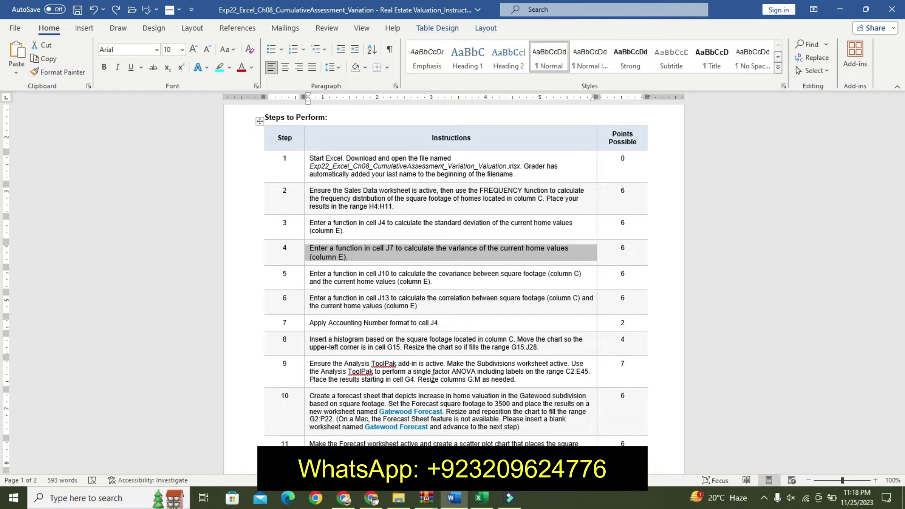
{"action": "left_click", "coordinate": [306, 277]}
{"action": "left_click", "coordinate": [382, 239]}
{"action": "left_click", "coordinate": [382, 240]}
{"action": "left_click", "coordinate": [317, 255]}
{"action": "left_click", "coordinate": [353, 256]}
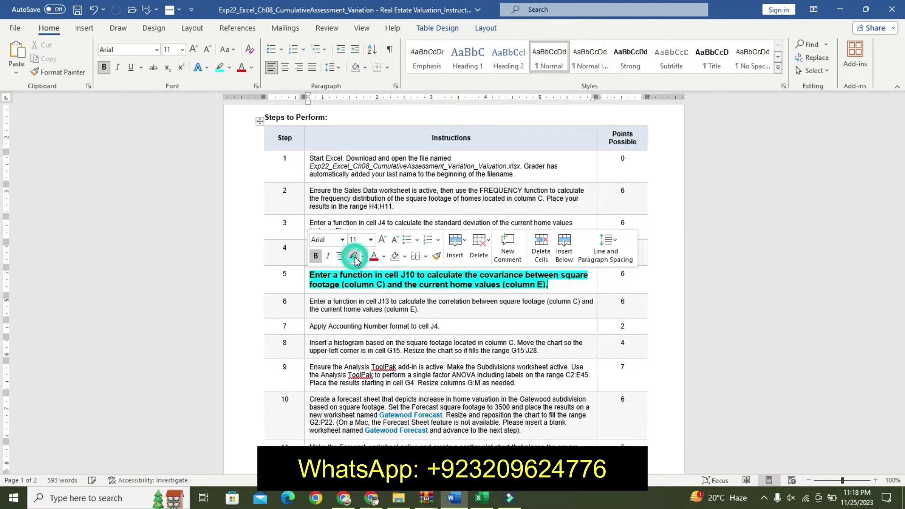
{"action": "left_click_drag", "start_coordinate": [391, 284], "coordinate": [559, 292]}
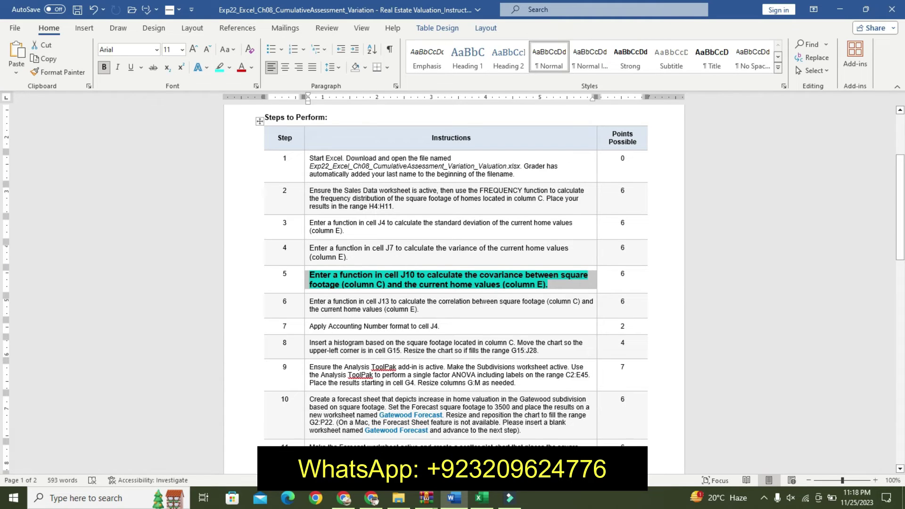
{"action": "left_click", "coordinate": [481, 498]}
Start a COVARIANCE.S formula in J10 using square footage C4:C30 as the first array.
{"action": "left_click", "coordinate": [467, 208]}
{"action": "type", "text": "covariance"}
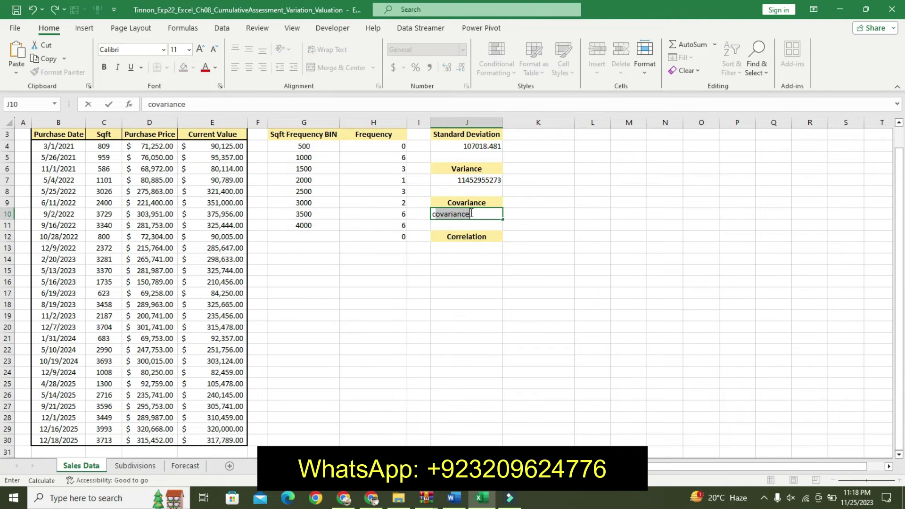
{"action": "type", "text": "="}
{"action": "key", "text": "BackSpace"}
{"action": "key", "text": "BackSpace"}
{"action": "type", "text": "="}
{"action": "key", "text": "BackSpace"}
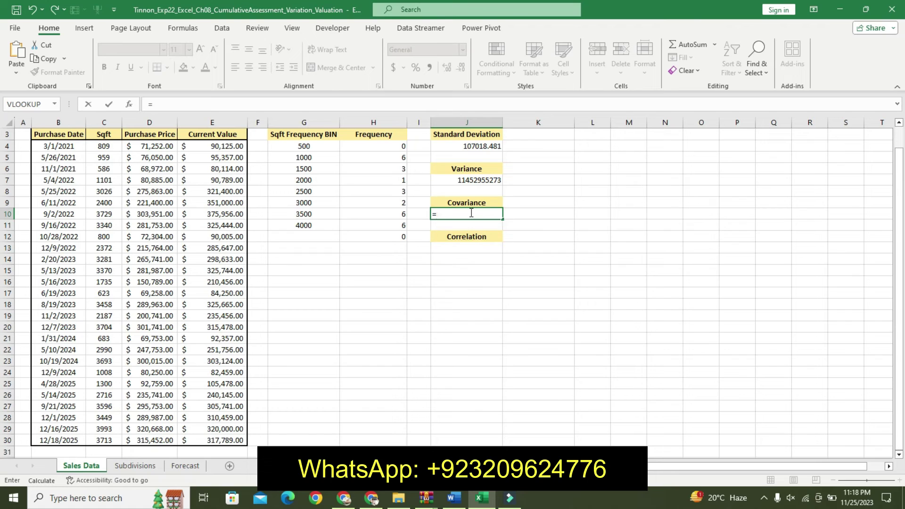
{"action": "type", "text": "co"}
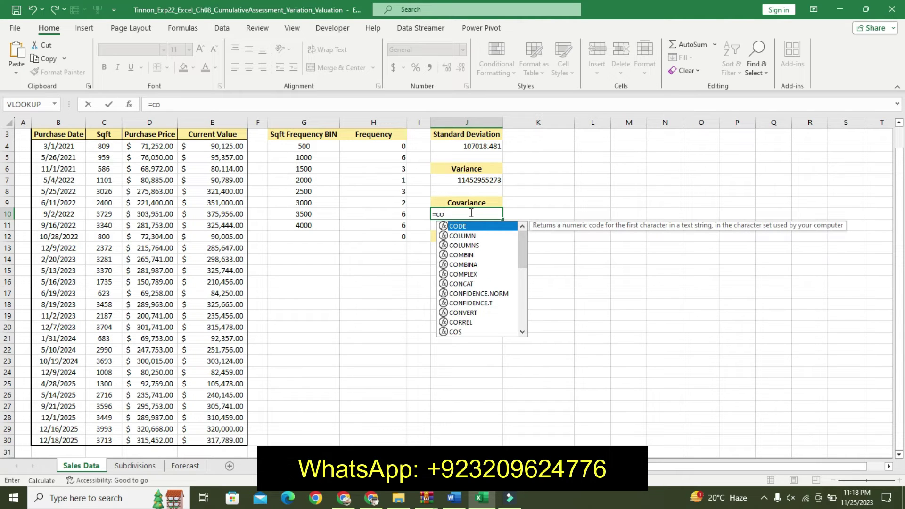
{"action": "type", "text": "var"}
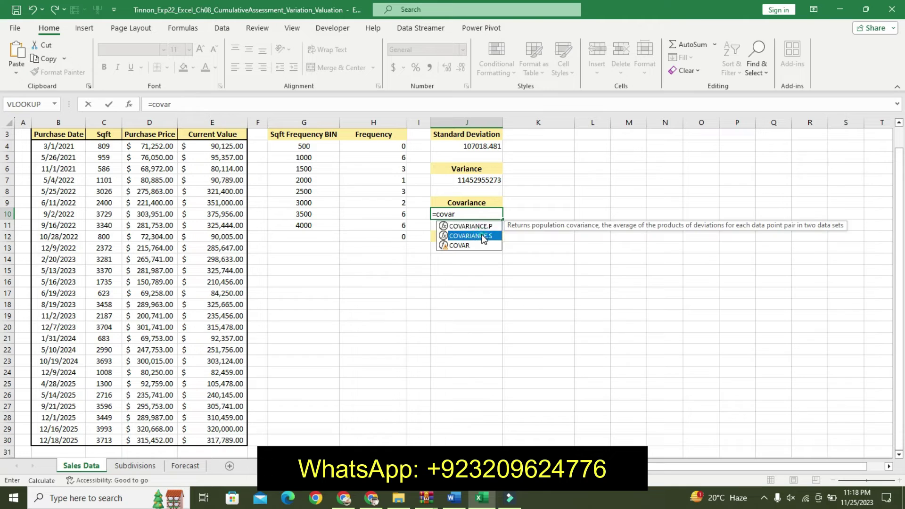
{"action": "double_click", "coordinate": [480, 234]}
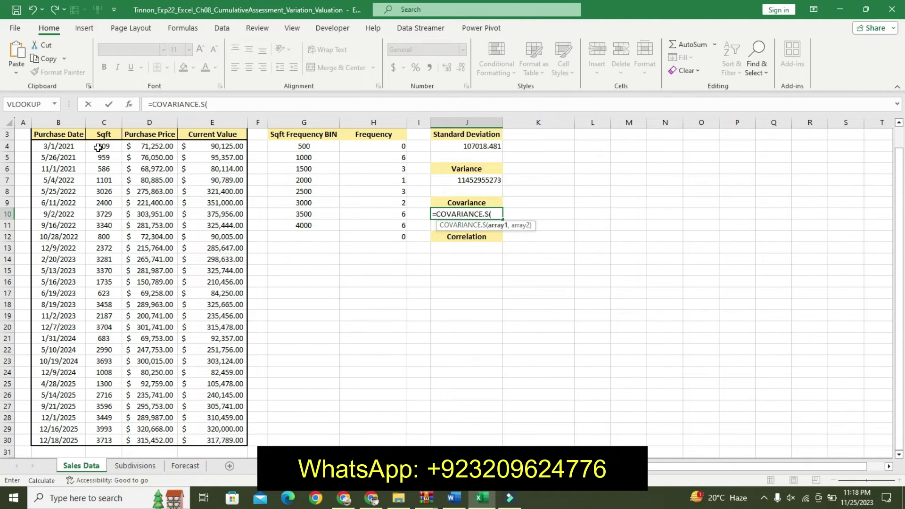
{"action": "left_click_drag", "start_coordinate": [98, 148], "coordinate": [113, 455]}
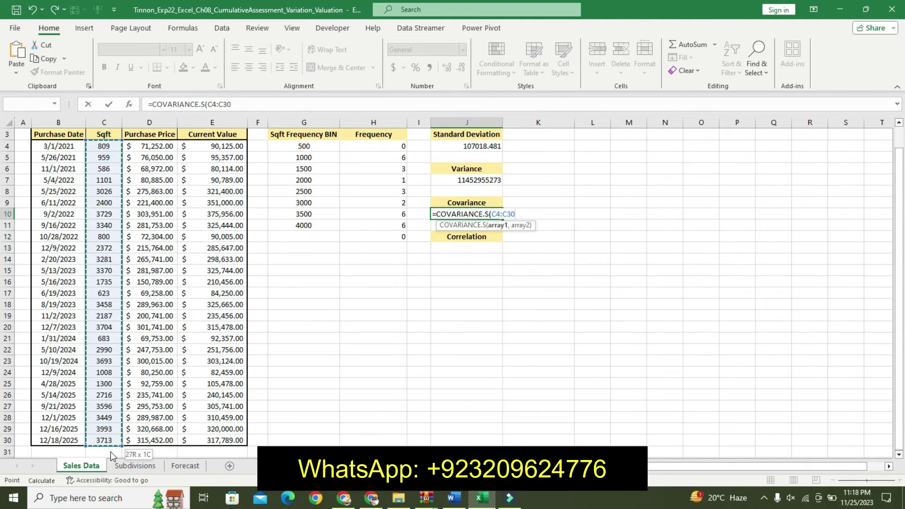
Check the Word instructions and return to the unfinished formula, which raises a too-few-arguments warning.
{"action": "left_click", "coordinate": [452, 498]}
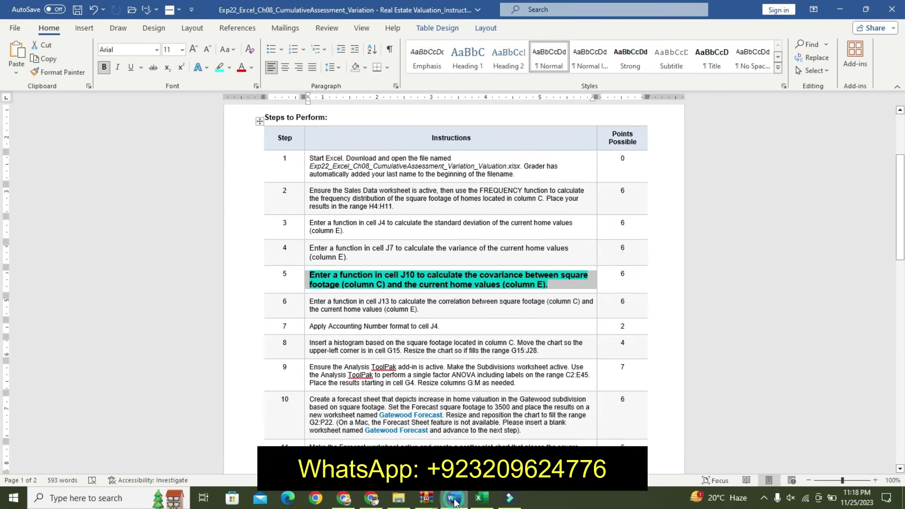
{"action": "left_click", "coordinate": [481, 498]}
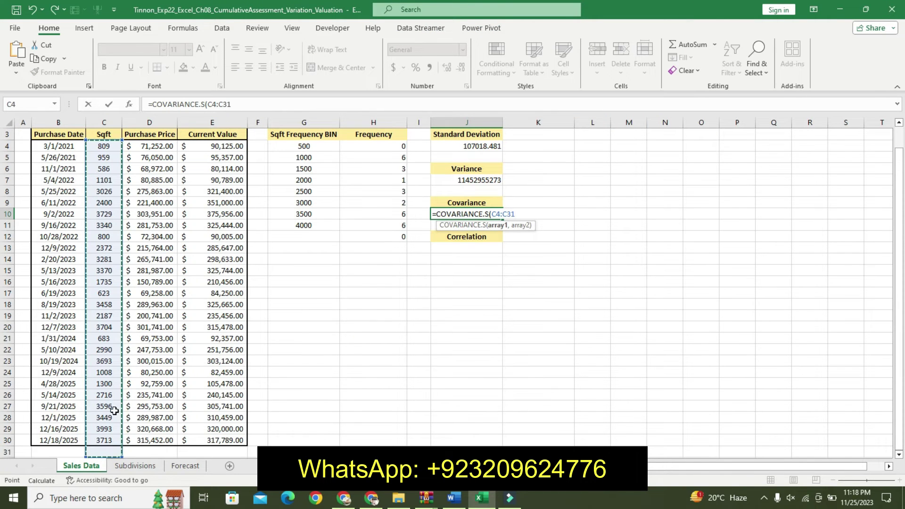
{"action": "left_click", "coordinate": [107, 141]}
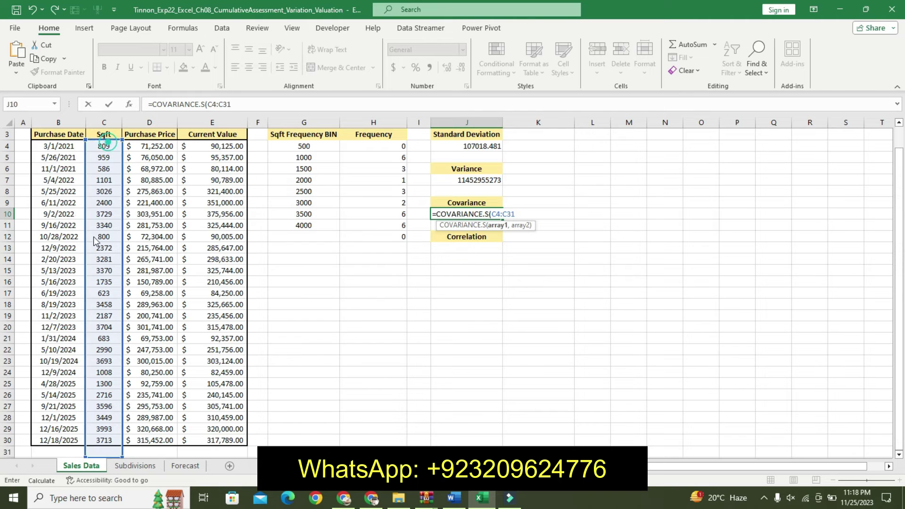
{"action": "scroll", "coordinate": [95, 240], "scroll_direction": "up", "scroll_amount": 1}
{"action": "left_click", "coordinate": [106, 168]}
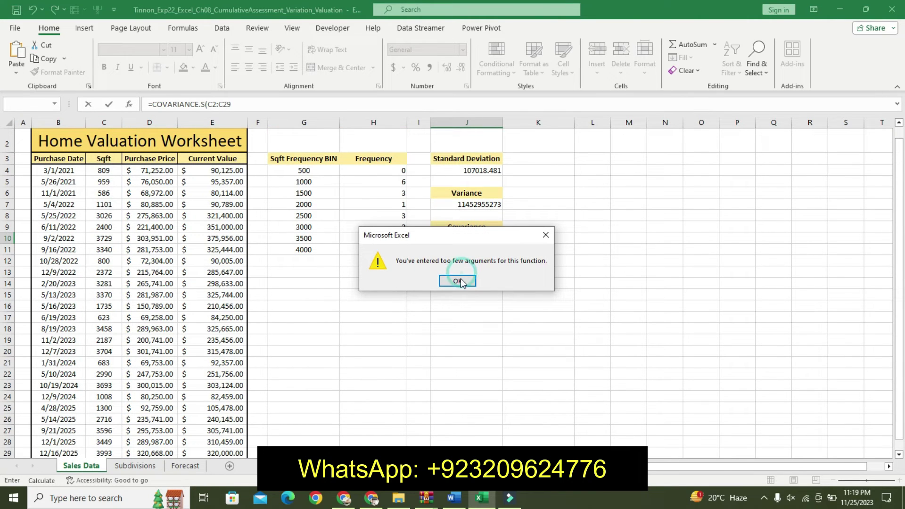
Dismiss the too-few-arguments warning and delete the faulty range from J10's formula.
{"action": "left_click", "coordinate": [455, 280]}
{"action": "left_click_drag", "start_coordinate": [103, 172], "coordinate": [113, 453]}
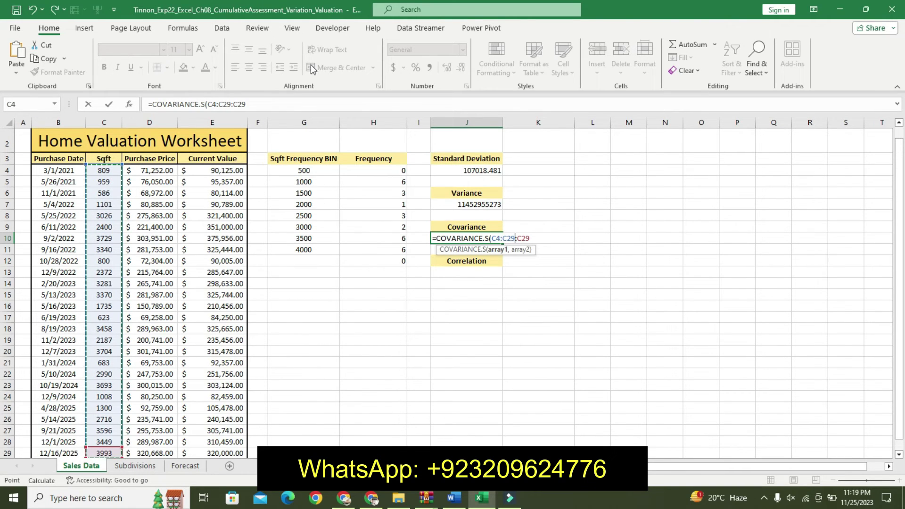
{"action": "left_click", "coordinate": [267, 99]}
{"action": "key", "text": "BackSpace"}
{"action": "key", "text": "BackSpace"}
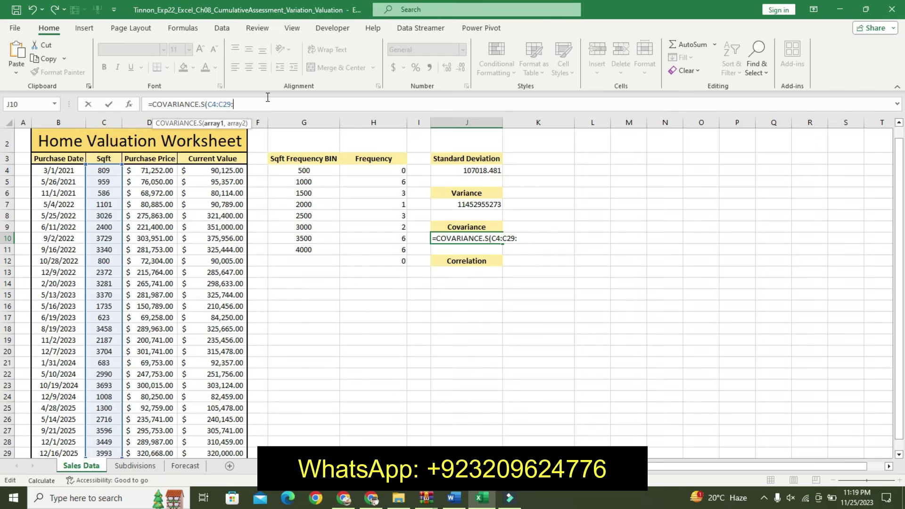
{"action": "key", "text": "BackSpace"}
{"action": "key", "text": "BackSpace"}
{"action": "key", "text": "BackSpace"}
{"action": "key", "text": "BackSpace"}
{"action": "key", "text": "BackSpace"}
{"action": "key", "text": "BackSpace"}
{"action": "key", "text": "BackSpace"}
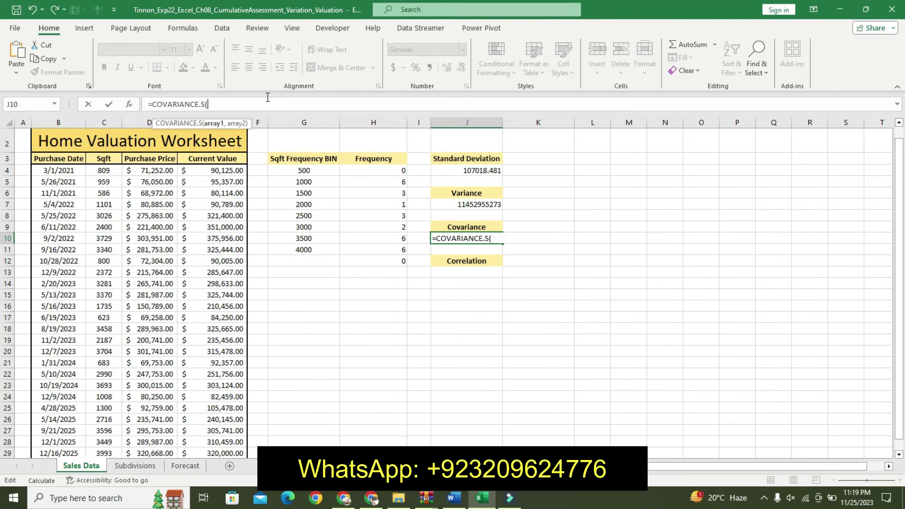
Complete the covariance with square footage C4:C30 and current home values E4:E30 as the two arrays.
{"action": "mouse_move", "coordinate": [108, 170]}
{"action": "left_mouse_down"}
{"action": "mouse_move", "coordinate": [126, 430]}
{"action": "mouse_move", "coordinate": [114, 440]}
{"action": "left_mouse_up"}
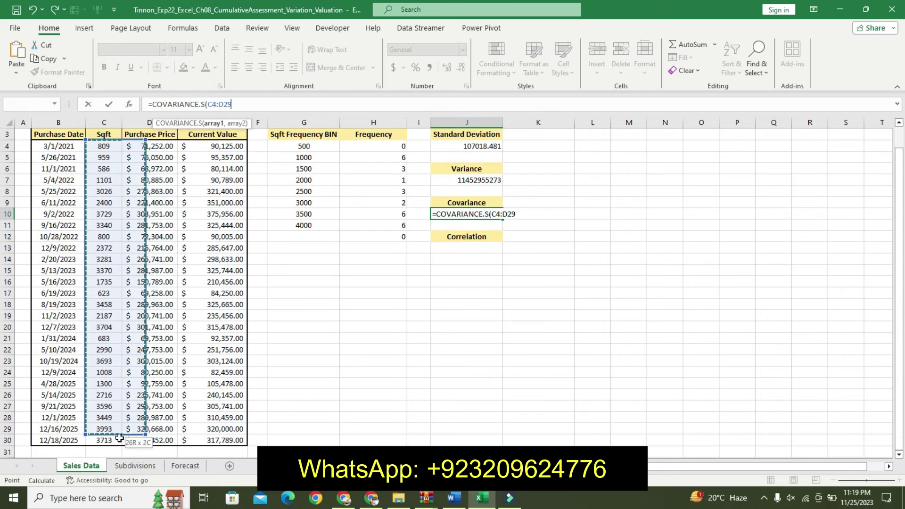
{"action": "type", "text": ","}
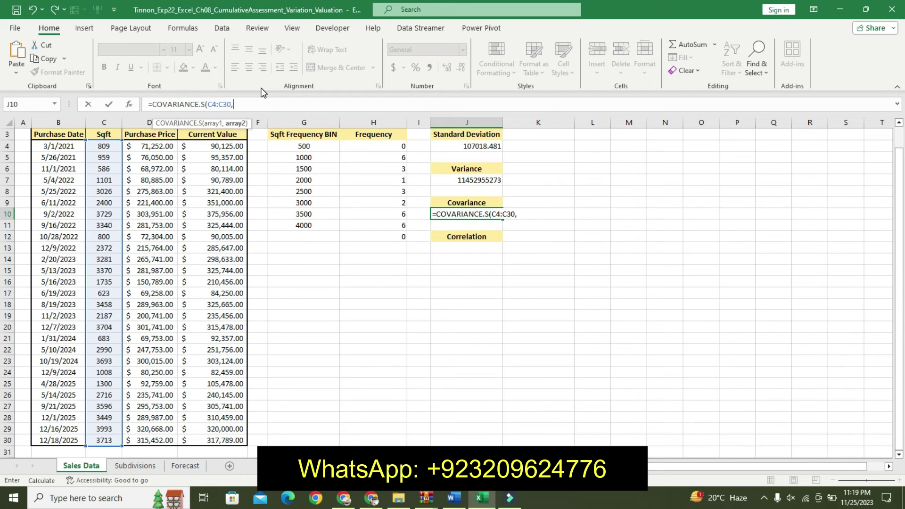
{"action": "scroll", "coordinate": [541, 235], "scroll_direction": "up", "scroll_amount": 1}
{"action": "left_click_drag", "start_coordinate": [222, 184], "coordinate": [236, 437]}
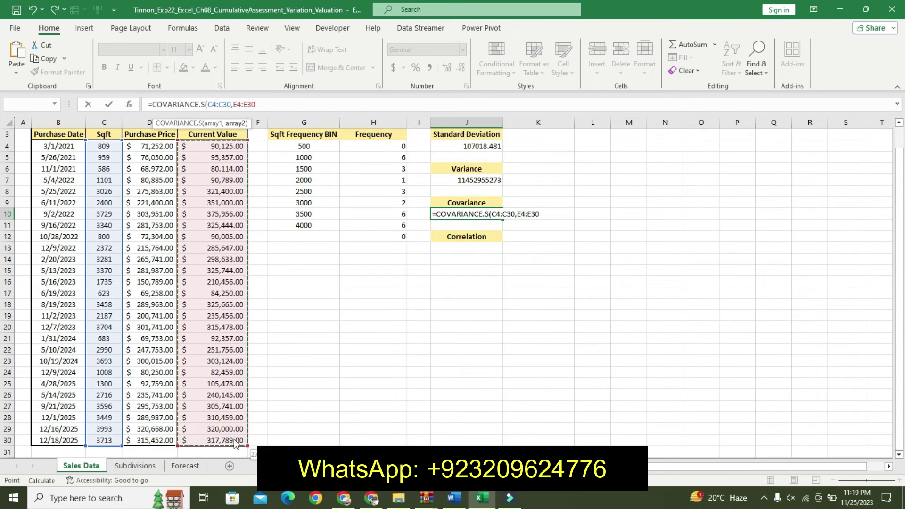
{"action": "left_click_drag", "start_coordinate": [235, 437], "coordinate": [234, 440]}
Commit the covariance formula and undo the step 5 emphasis in the Word instructions.
{"action": "key", "text": "Return"}
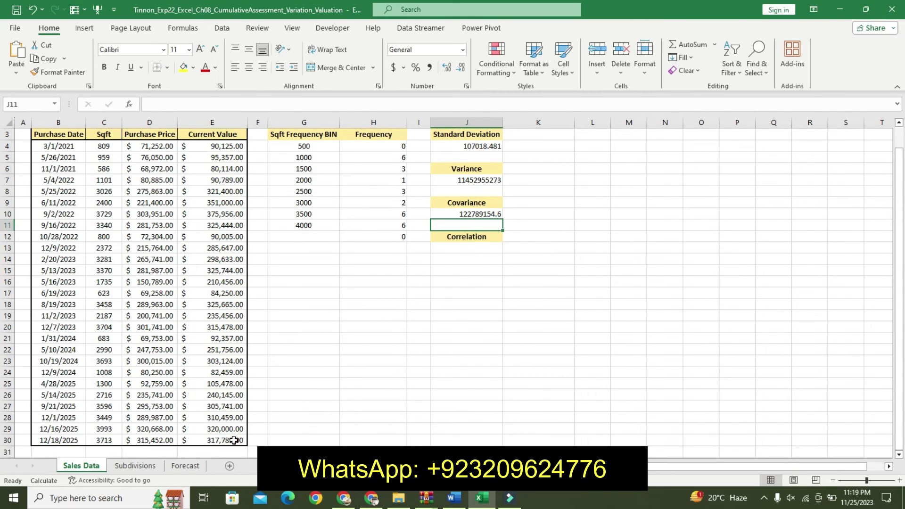
{"action": "left_click", "coordinate": [453, 498]}
{"action": "key", "text": "ctrl+z"}
{"action": "key", "text": "ctrl+z"}
{"action": "key", "text": "ctrl+z"}
{"action": "key", "text": "ctrl+z"}
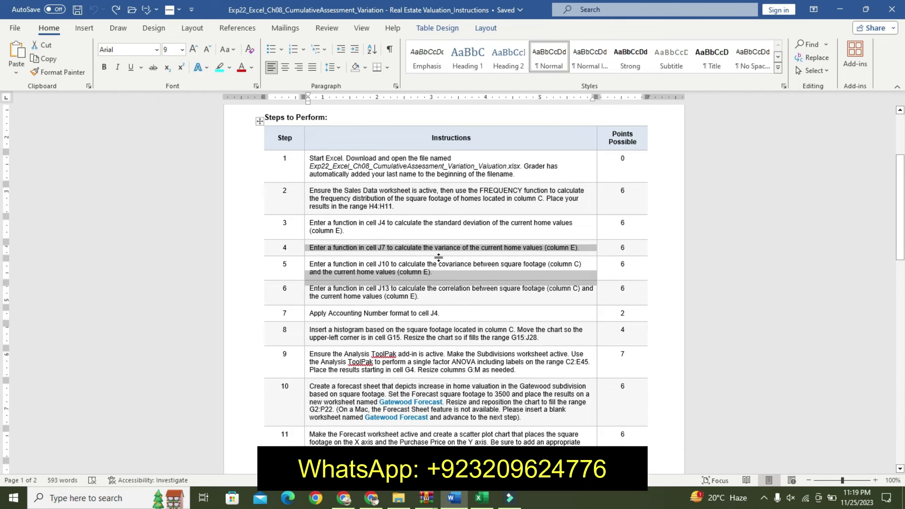
{"action": "left_click", "coordinate": [421, 258]}
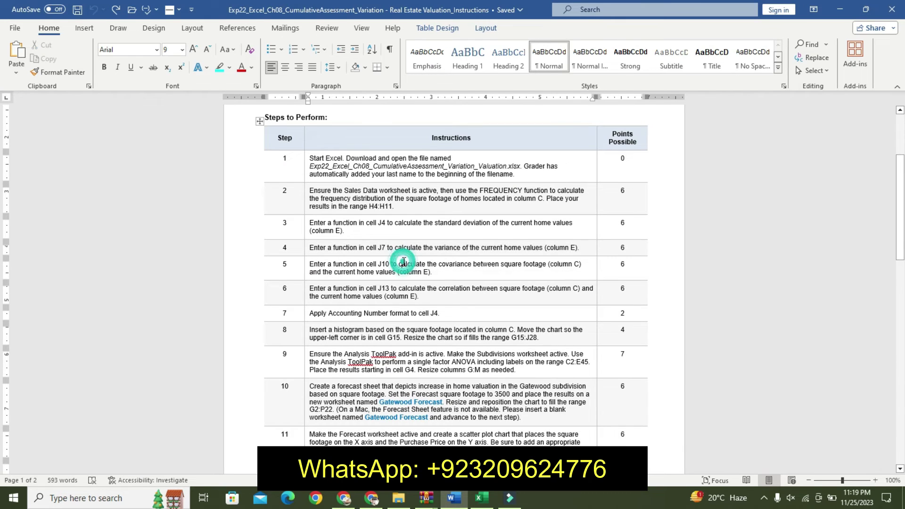
Make Word's step 6 correlation instruction larger, bold and cyan-highlighted.
{"action": "left_click", "coordinate": [304, 296]}
{"action": "left_click", "coordinate": [381, 256]}
{"action": "left_click", "coordinate": [381, 256]}
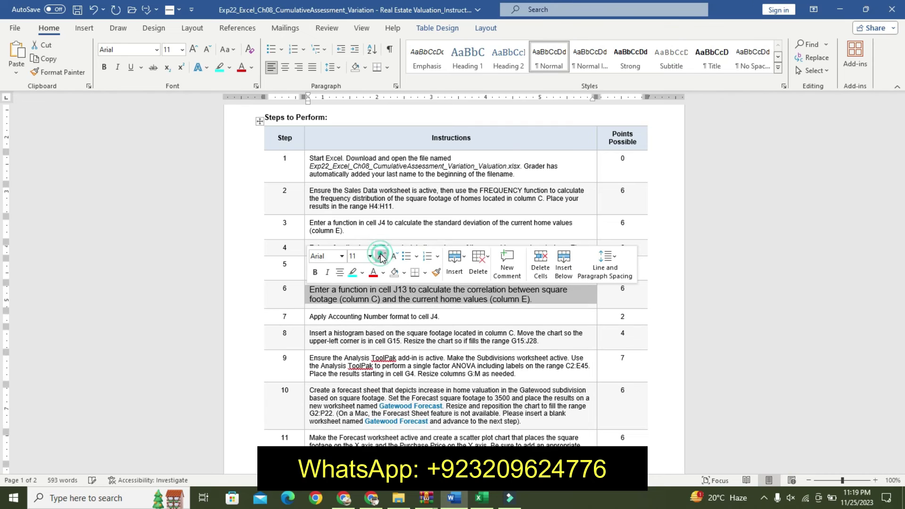
{"action": "left_click", "coordinate": [315, 272]}
{"action": "left_click", "coordinate": [354, 272]}
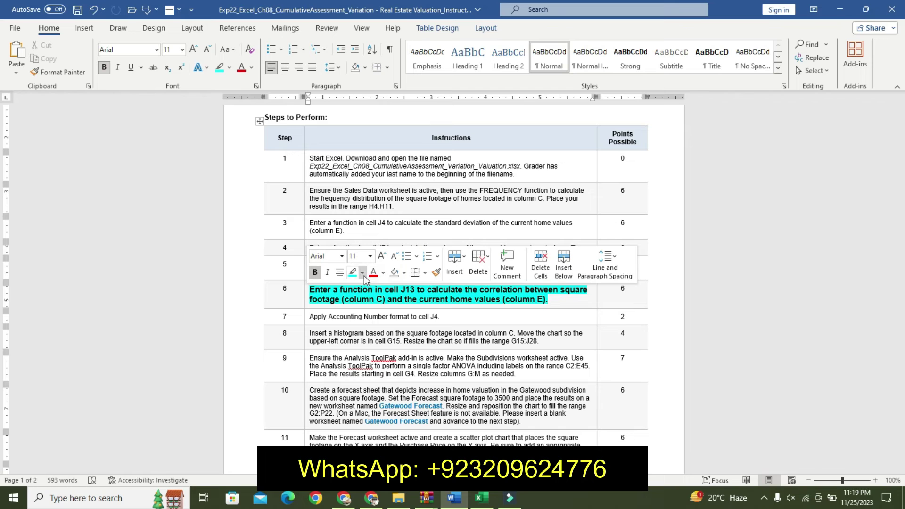
{"action": "left_click", "coordinate": [319, 288]}
{"action": "left_click_drag", "start_coordinate": [319, 288], "coordinate": [609, 291]}
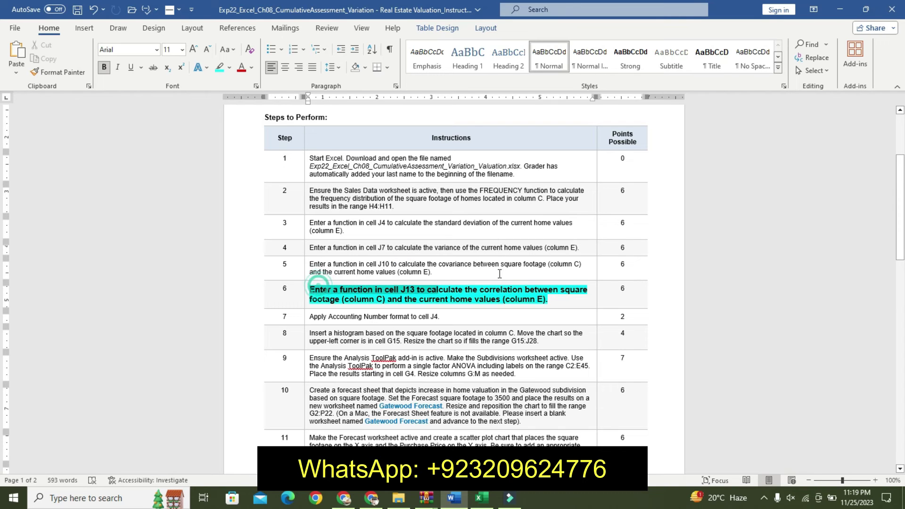
{"action": "left_click", "coordinate": [481, 498]}
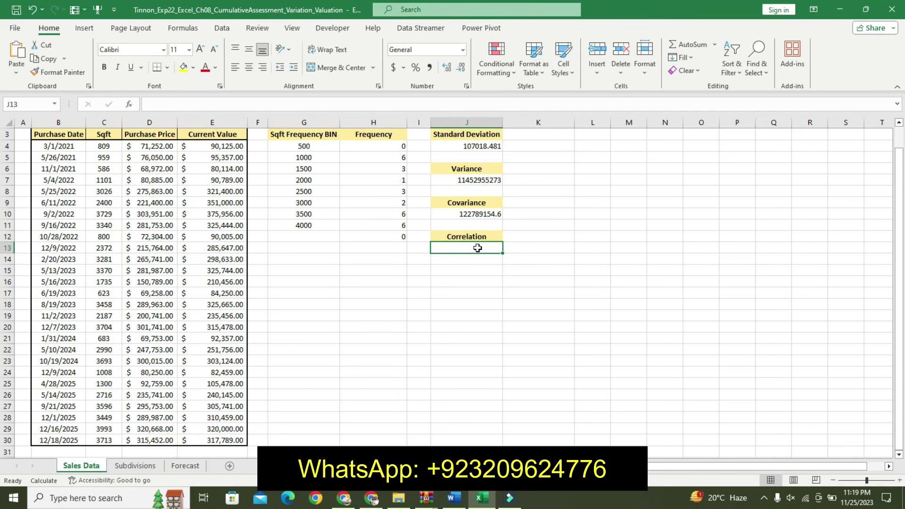
Enter =CORREL(C4:C30,E4:E30) in J13, correlating square footage with current home values.
{"action": "type", "text": "=xo"}
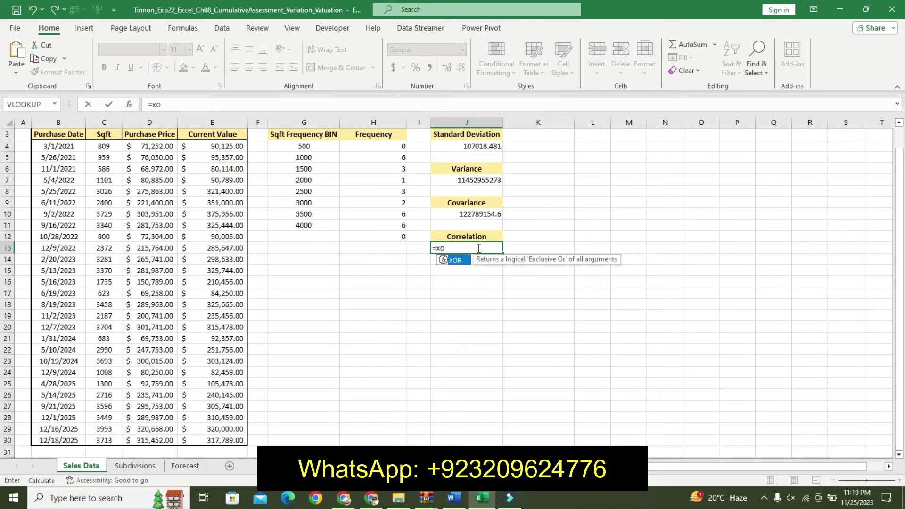
{"action": "type", "text": "rr"}
{"action": "key", "text": "BackSpace"}
{"action": "key", "text": "BackSpace"}
{"action": "key", "text": "BackSpace"}
{"action": "key", "text": "BackSpace"}
{"action": "key", "text": "BackSpace"}
{"action": "type", "text": "="}
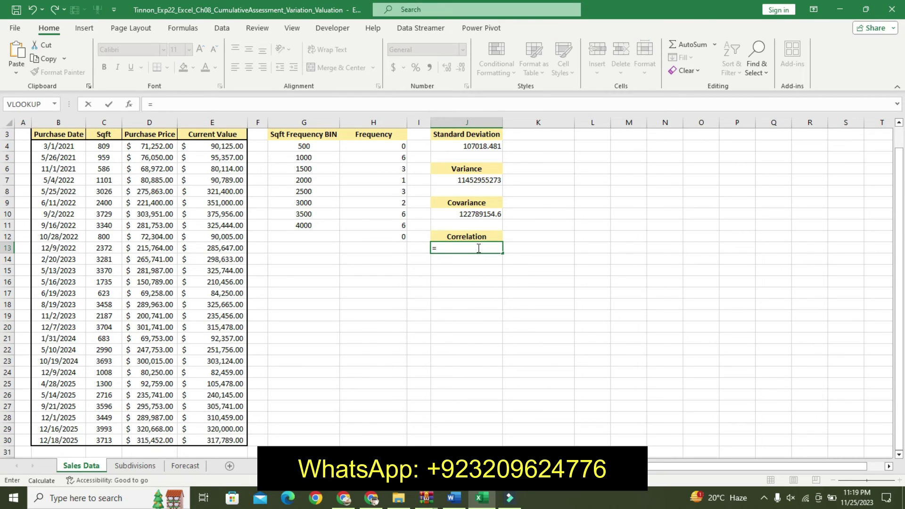
{"action": "type", "text": "corr"}
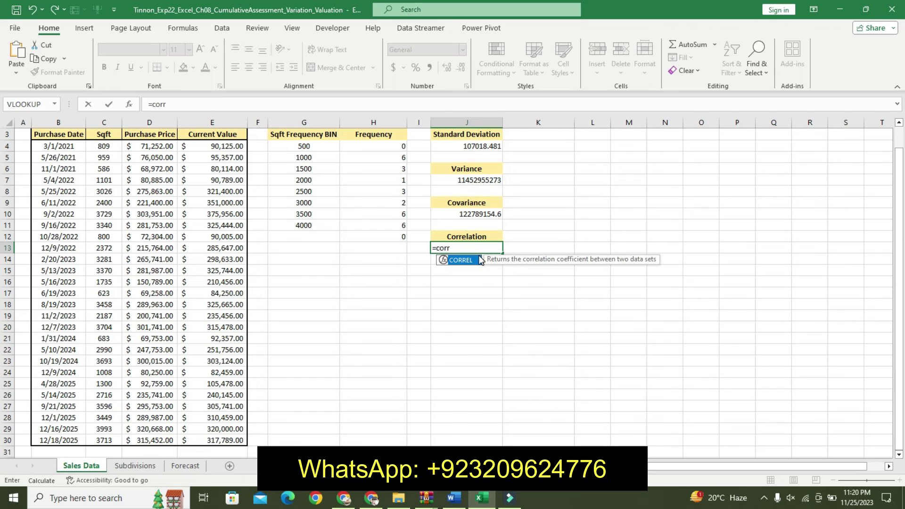
{"action": "double_click", "coordinate": [478, 260]}
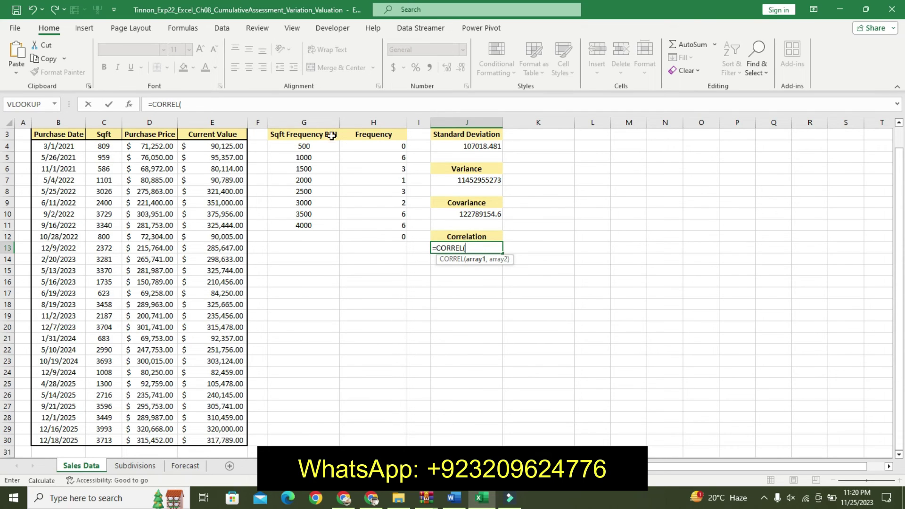
{"action": "left_click_drag", "start_coordinate": [106, 148], "coordinate": [98, 439]}
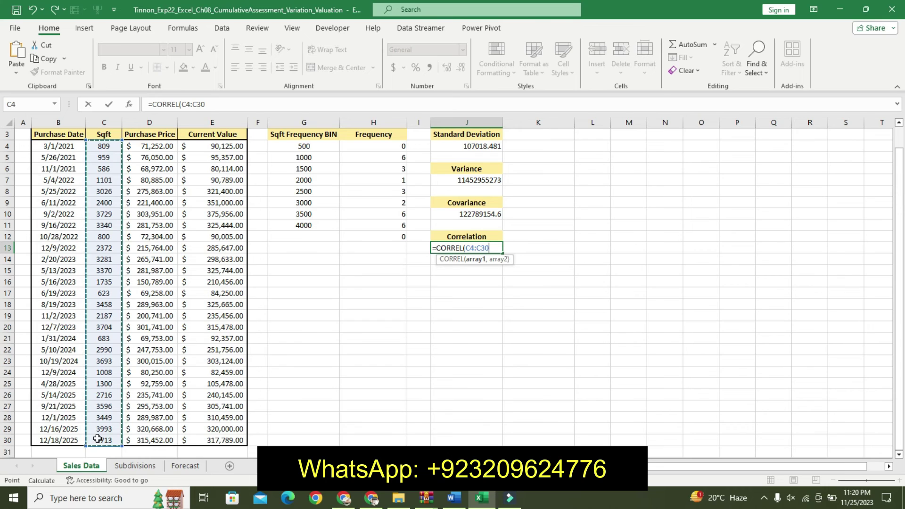
{"action": "type", "text": ","}
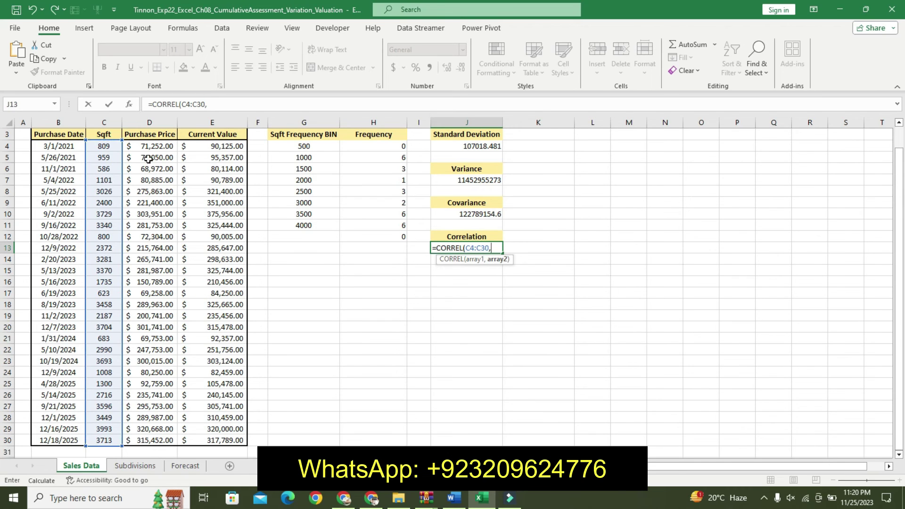
{"action": "left_click_drag", "start_coordinate": [232, 150], "coordinate": [214, 440]}
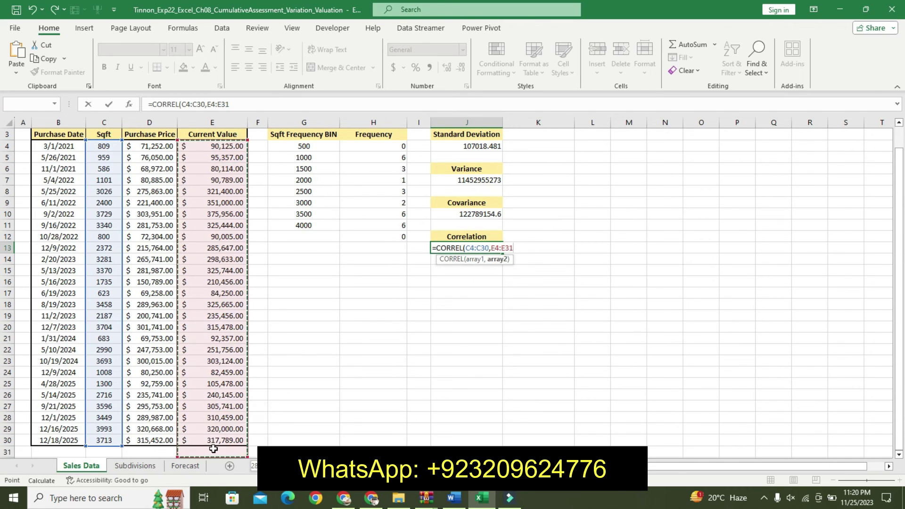
{"action": "left_click", "coordinate": [453, 498]}
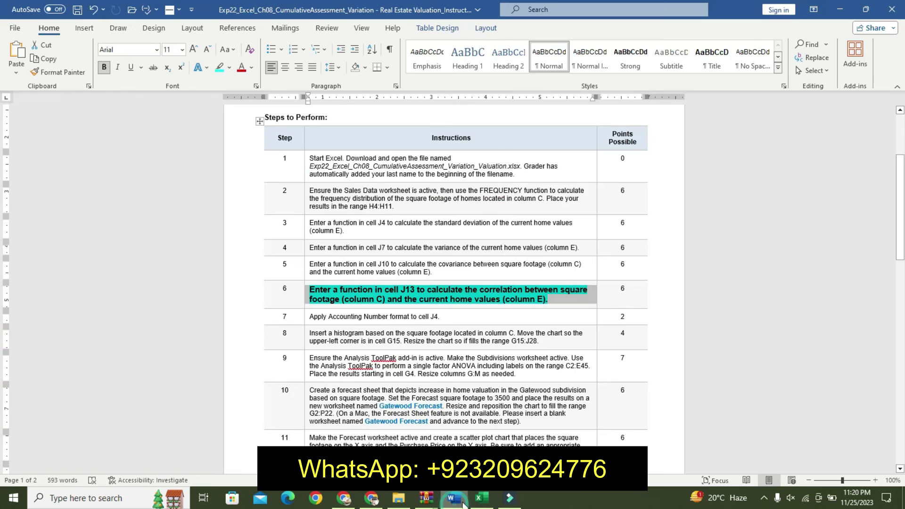
{"action": "left_click", "coordinate": [482, 498]}
{"action": "key", "text": "Return"}
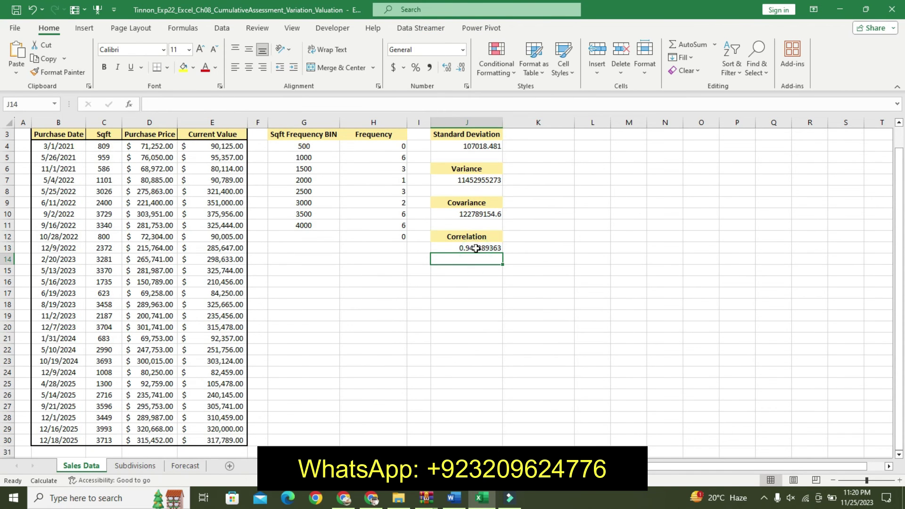
In Word, undo step 6's emphasis and make step 7 larger, bold and cyan-highlighted.
{"action": "left_click", "coordinate": [454, 497]}
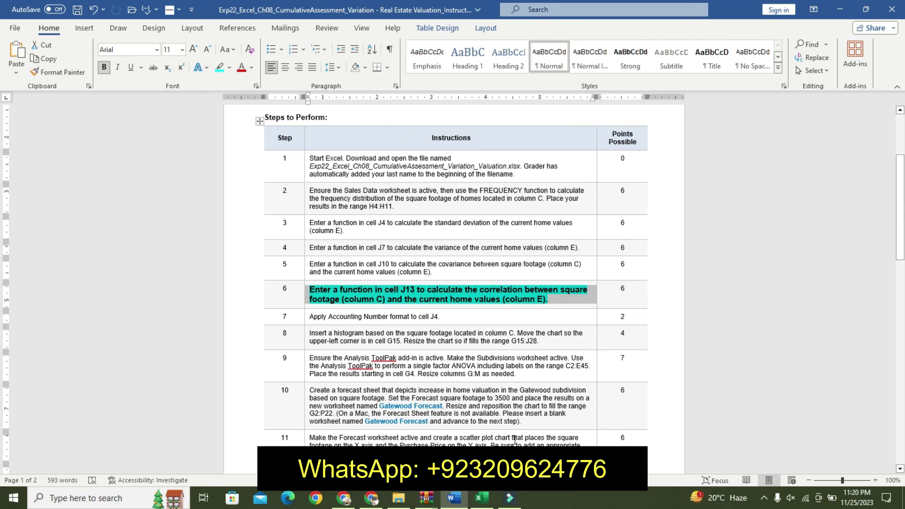
{"action": "key", "text": "ctrl+z"}
{"action": "key", "text": "ctrl+z"}
{"action": "key", "text": "ctrl+z"}
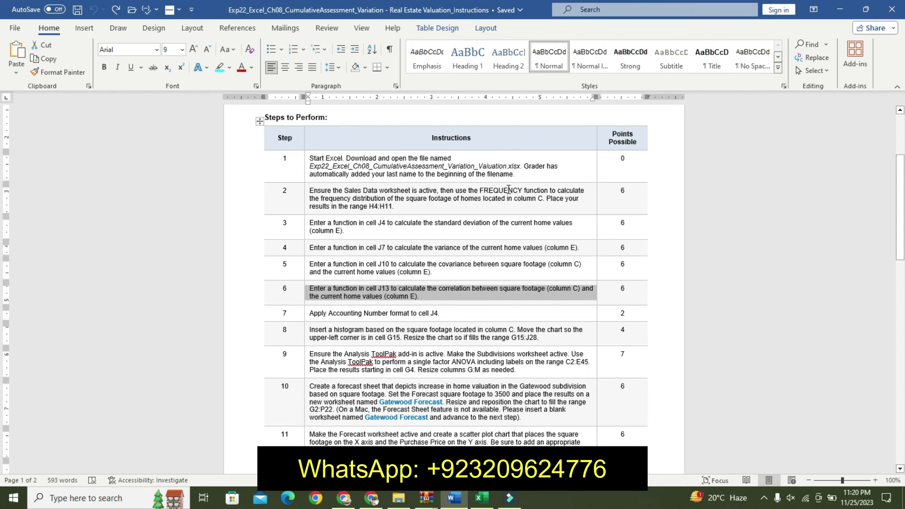
{"action": "left_click", "coordinate": [368, 289]}
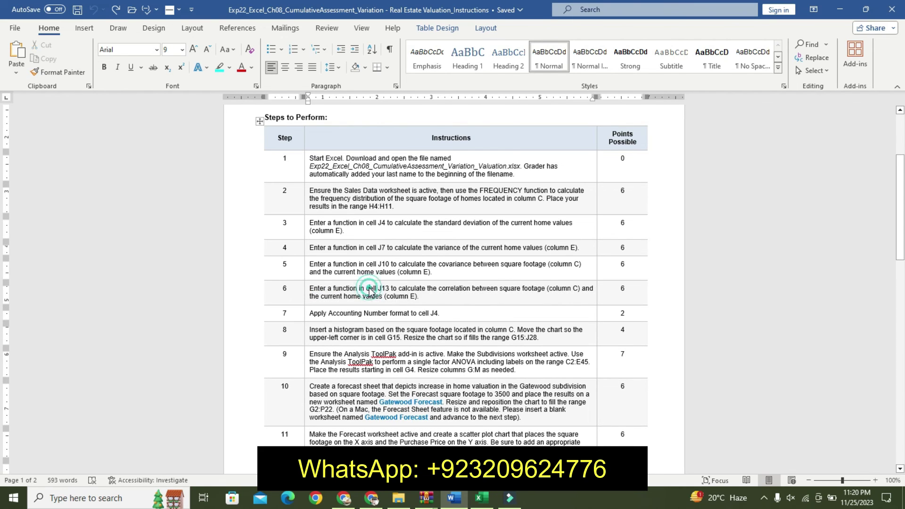
{"action": "left_click", "coordinate": [306, 319]}
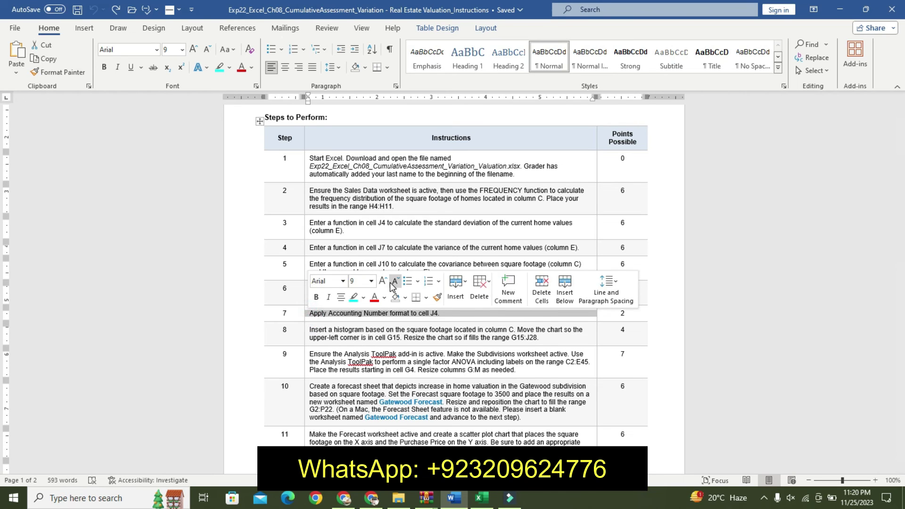
{"action": "left_click", "coordinate": [383, 281]}
{"action": "left_click", "coordinate": [383, 281]}
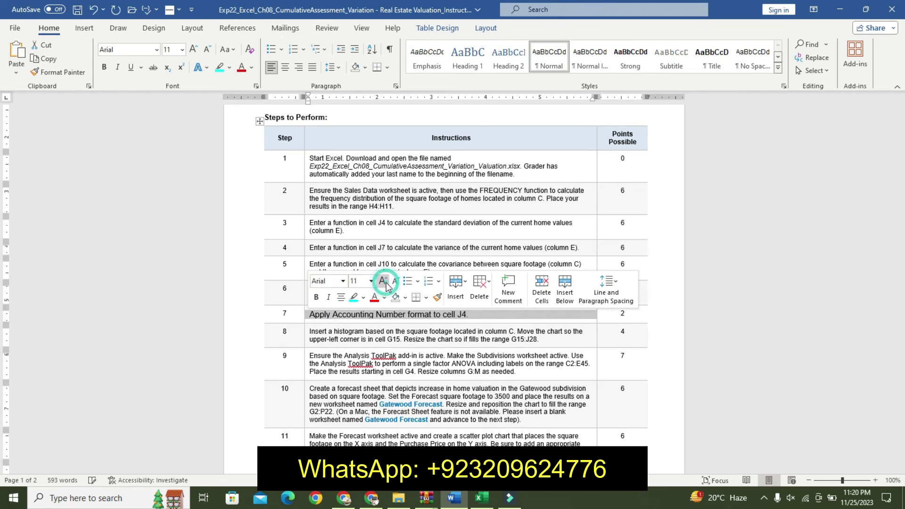
{"action": "left_click", "coordinate": [316, 296]}
{"action": "left_click", "coordinate": [354, 296]}
{"action": "left_click", "coordinate": [325, 314]}
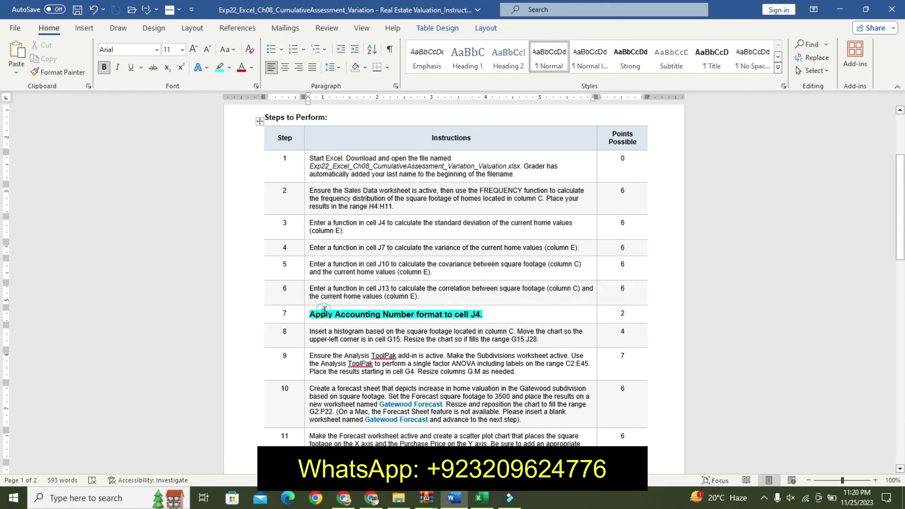
{"action": "mouse_move", "coordinate": [307, 311]}
{"action": "left_mouse_down"}
{"action": "mouse_move", "coordinate": [481, 294]}
{"action": "mouse_move", "coordinate": [297, 315]}
{"action": "left_mouse_up"}
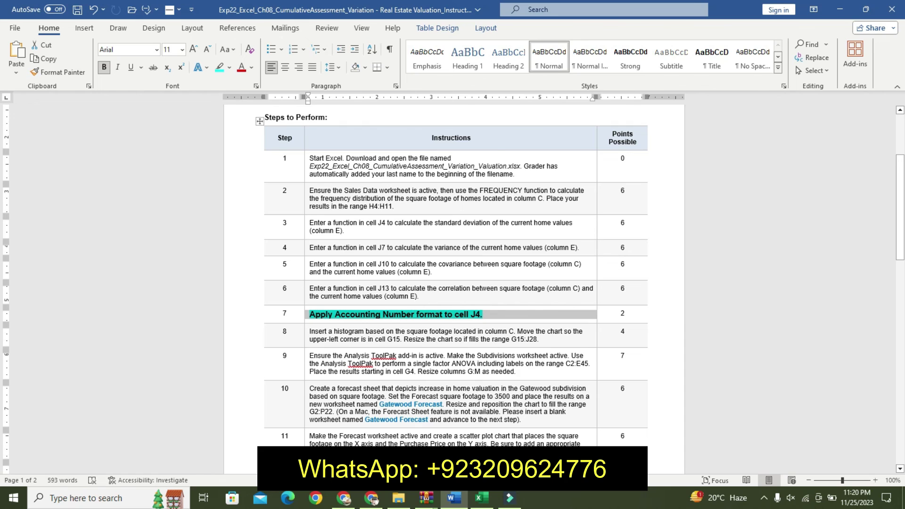
Give the J4 standard deviation Accounting Number Format, showing $ 107,018.48.
{"action": "left_click", "coordinate": [481, 497]}
{"action": "left_click", "coordinate": [477, 148]}
{"action": "left_click", "coordinate": [393, 68]}
Revert step 7's formatting in Word, then select J7 on Excel's Home tab.
{"action": "left_click", "coordinate": [453, 497]}
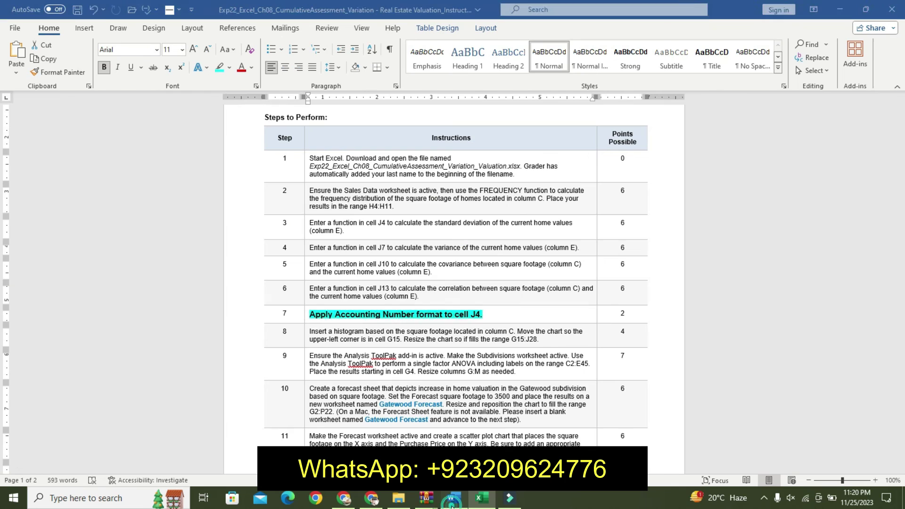
{"action": "key", "text": "ctrl+z"}
{"action": "key", "text": "ctrl+z"}
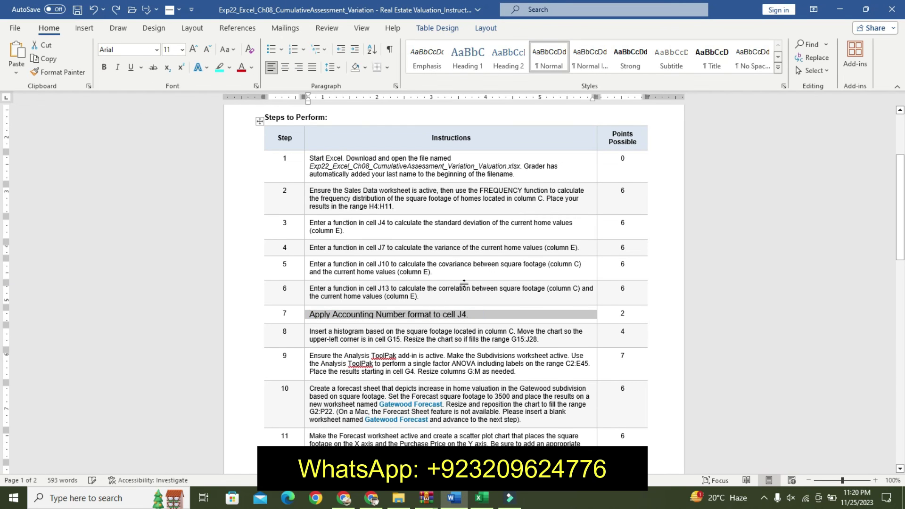
{"action": "key", "text": "ctrl+z"}
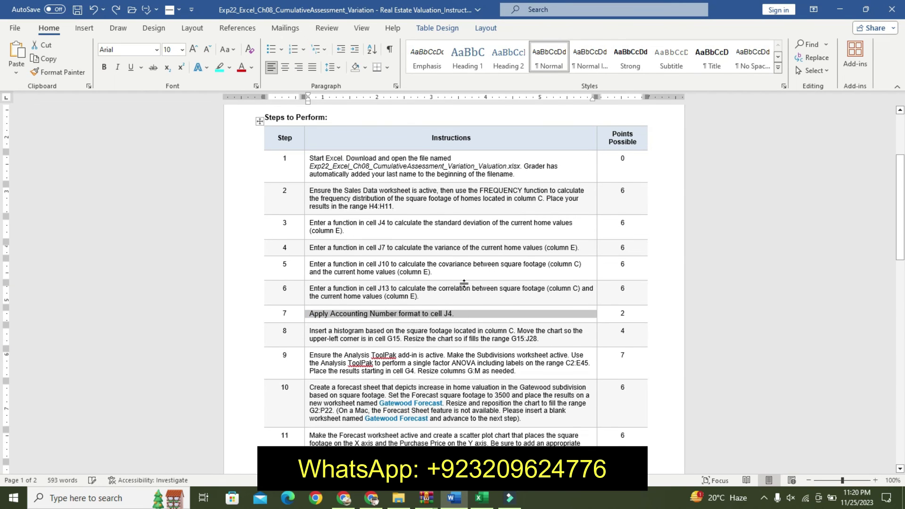
{"action": "key", "text": "alt+Tab"}
{"action": "left_click", "coordinate": [464, 354]}
{"action": "left_click", "coordinate": [304, 340]}
{"action": "left_click", "coordinate": [440, 216]}
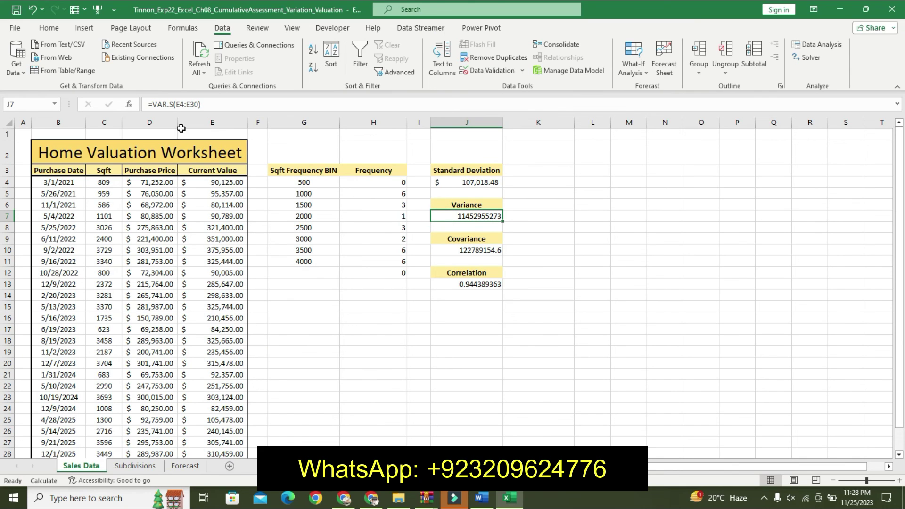
{"action": "left_click", "coordinate": [49, 28]}
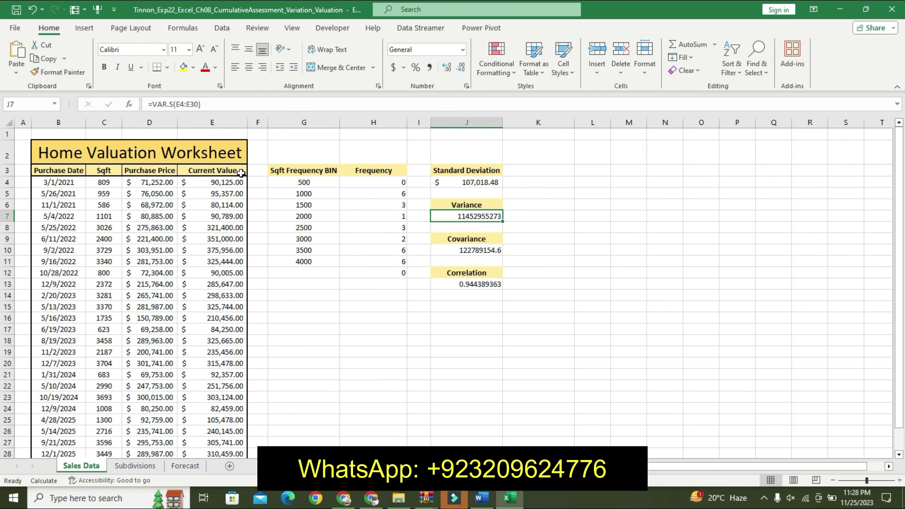